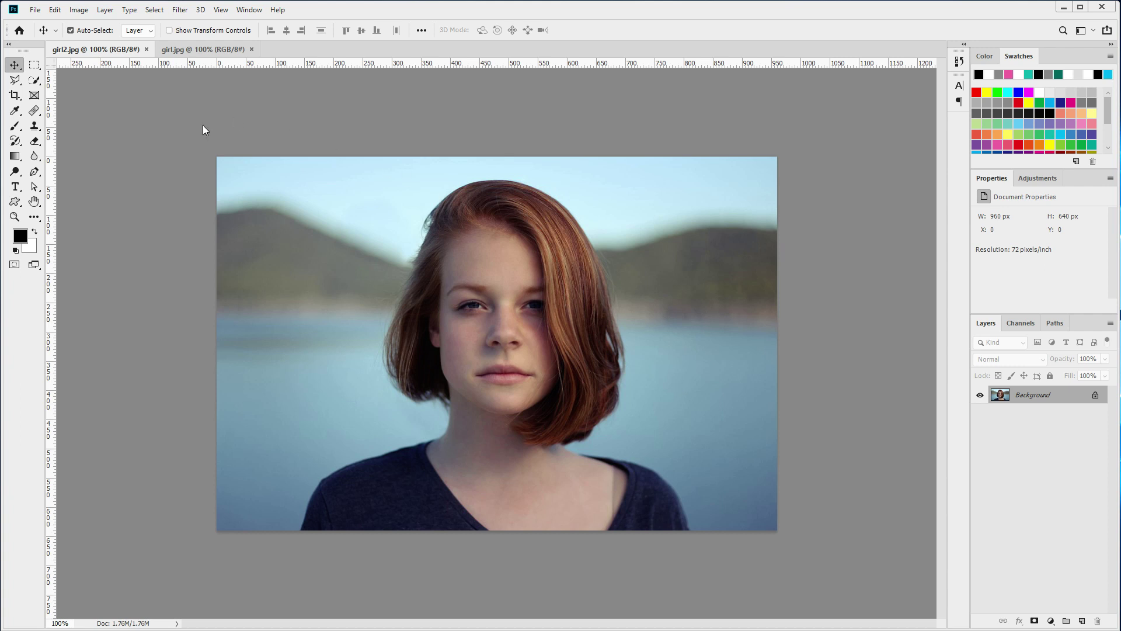
# - Open the portrait girl2.jpg in the Liquify filter and look through its brush and Face-Aware properties
pyautogui.click(181, 14)
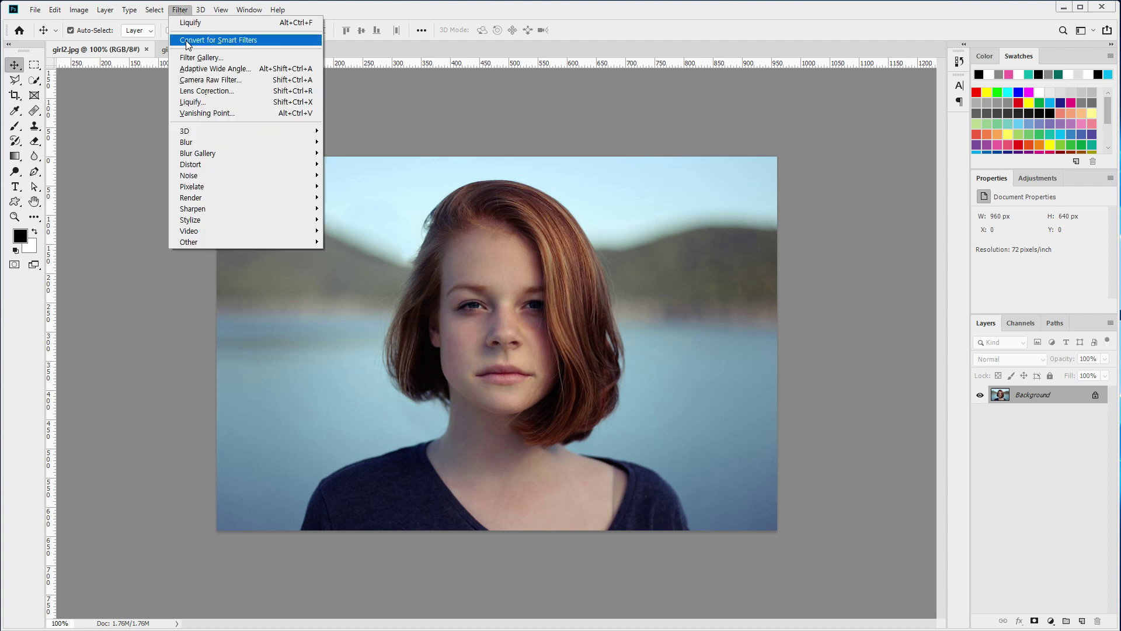
pyautogui.click(195, 103)
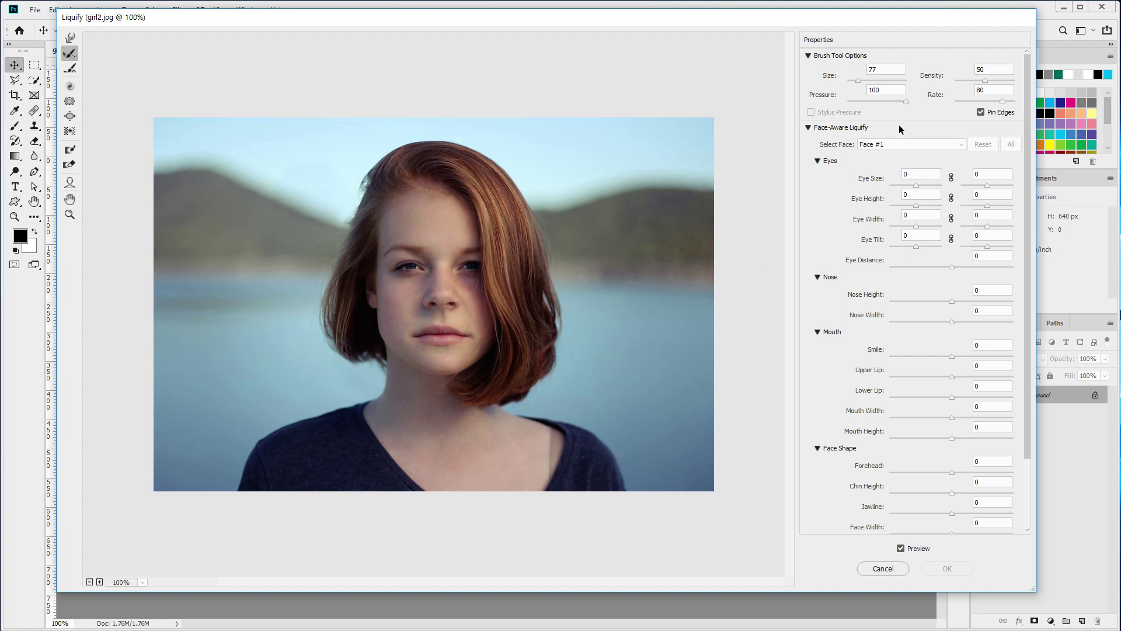
pyautogui.scroll(-3, 901, 152)
pyautogui.scroll(3, 885, 274)
# - With Forward Warp at size 100, push four dents into the hair's right edge and pull two spikes outward from its left edge
pyautogui.click(69, 39)
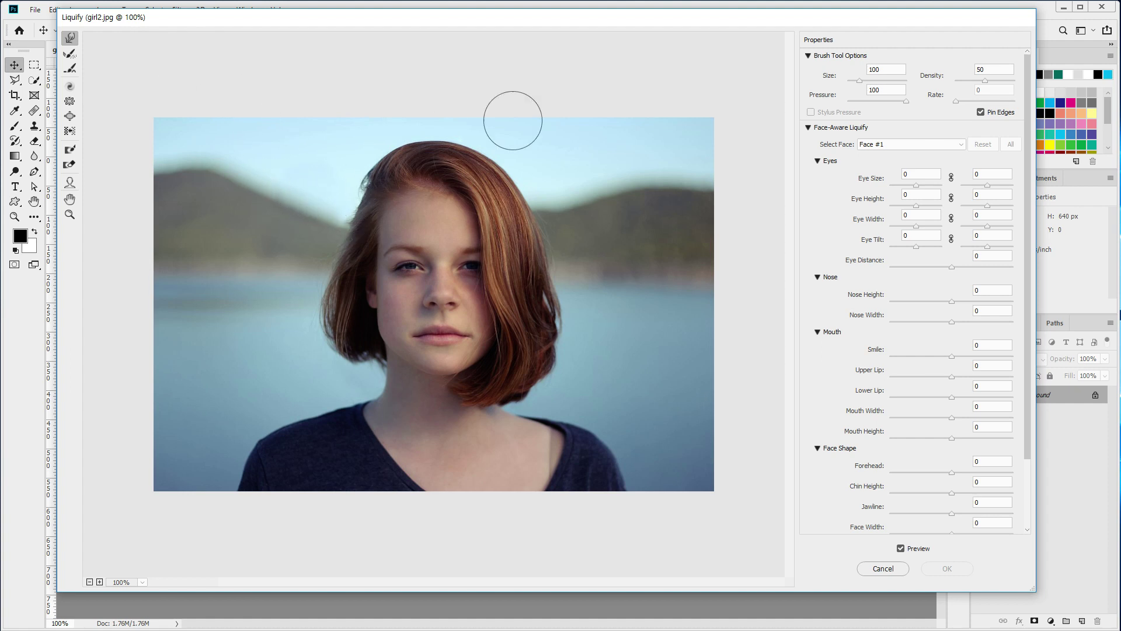
pyautogui.moveTo(556, 163); pyautogui.dragTo(502, 196)
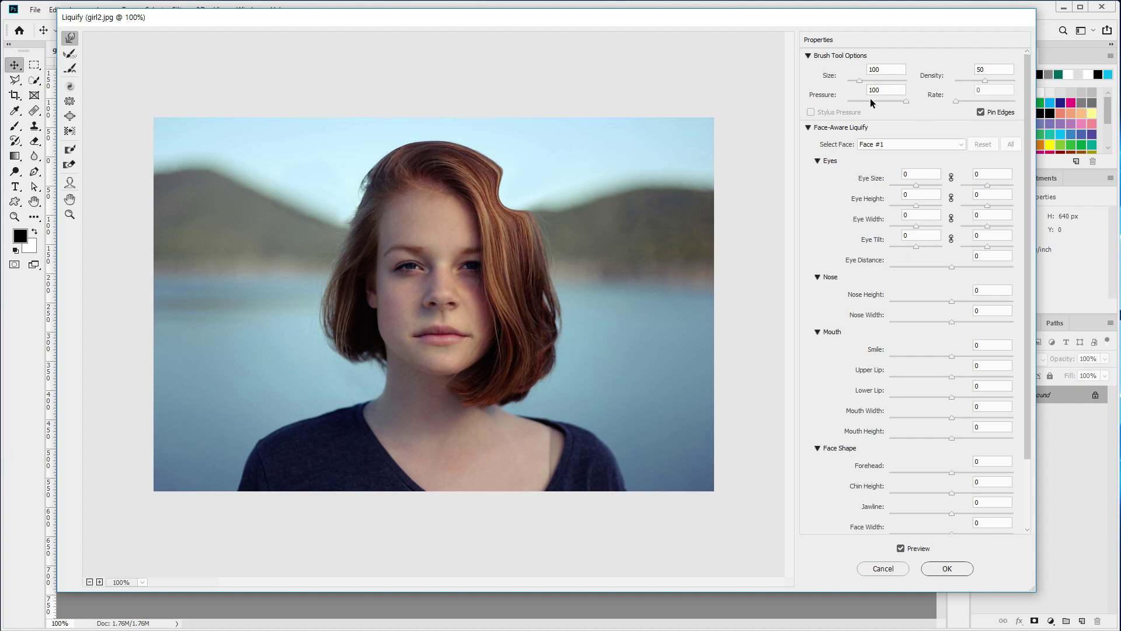
pyautogui.moveTo(550, 226); pyautogui.dragTo(518, 251)
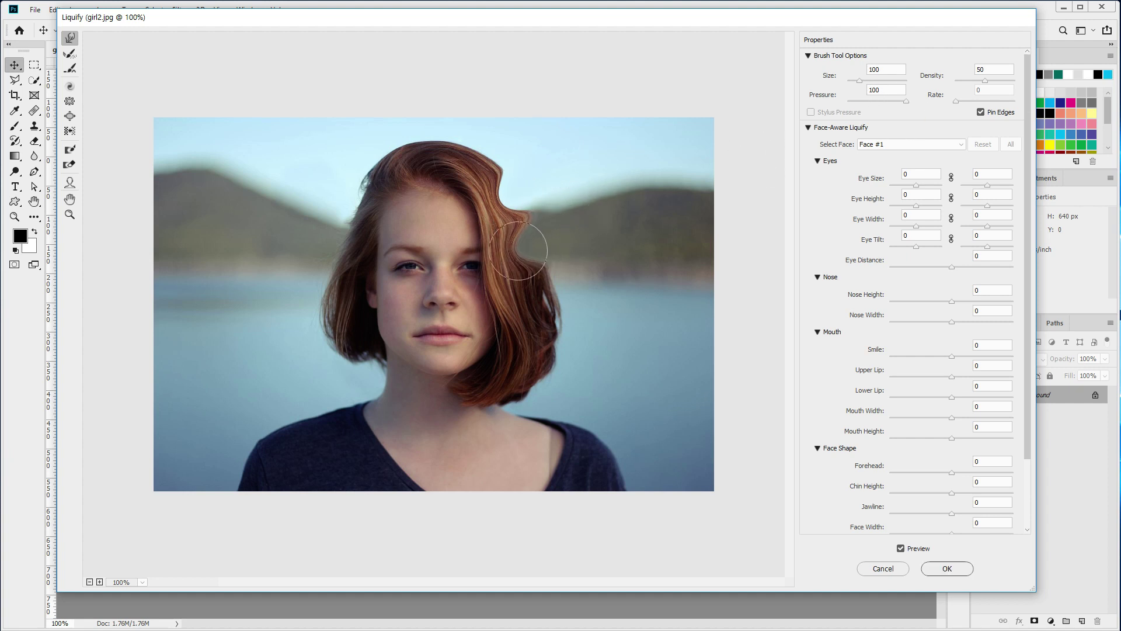
pyautogui.moveTo(586, 307); pyautogui.dragTo(542, 306)
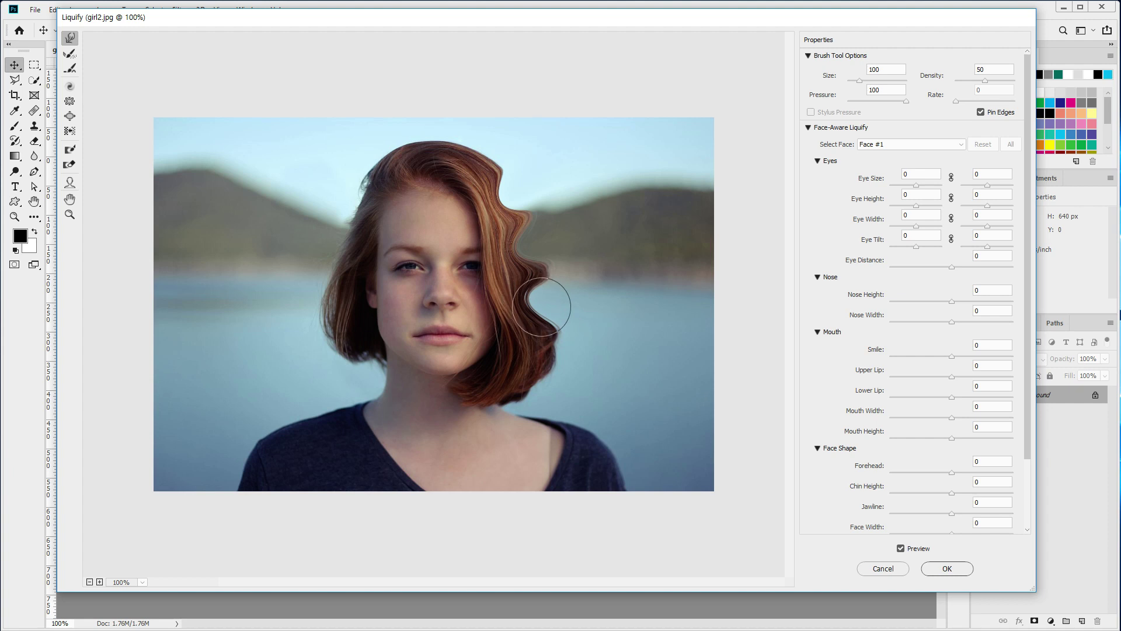
pyautogui.moveTo(590, 358); pyautogui.dragTo(548, 354)
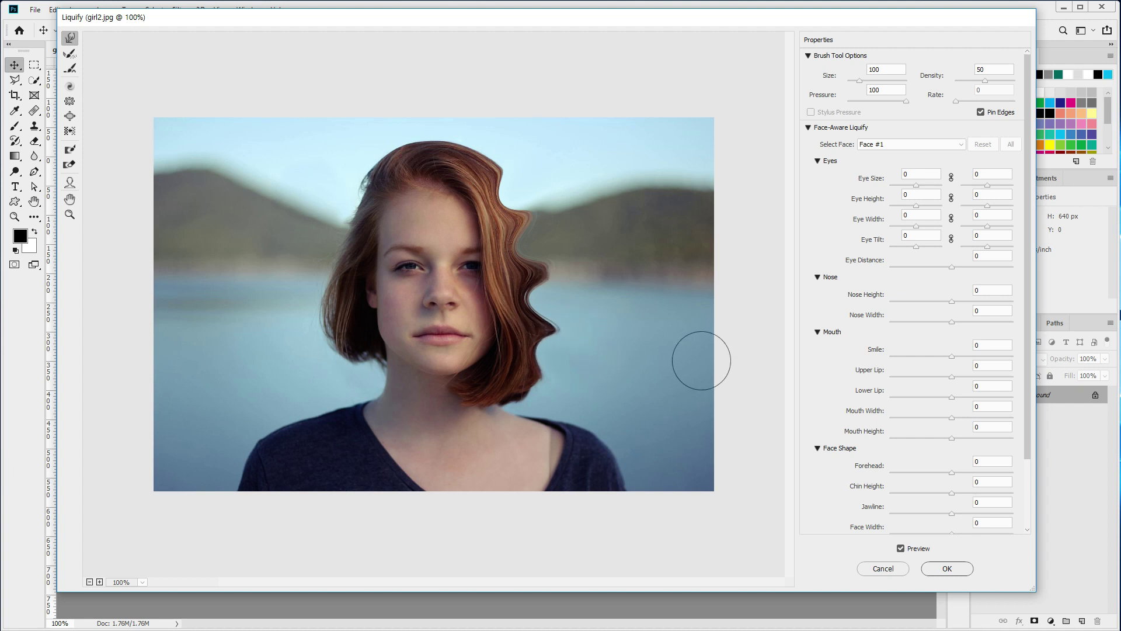
pyautogui.moveTo(345, 283); pyautogui.dragTo(268, 240)
pyautogui.moveTo(351, 325); pyautogui.dragTo(244, 279)
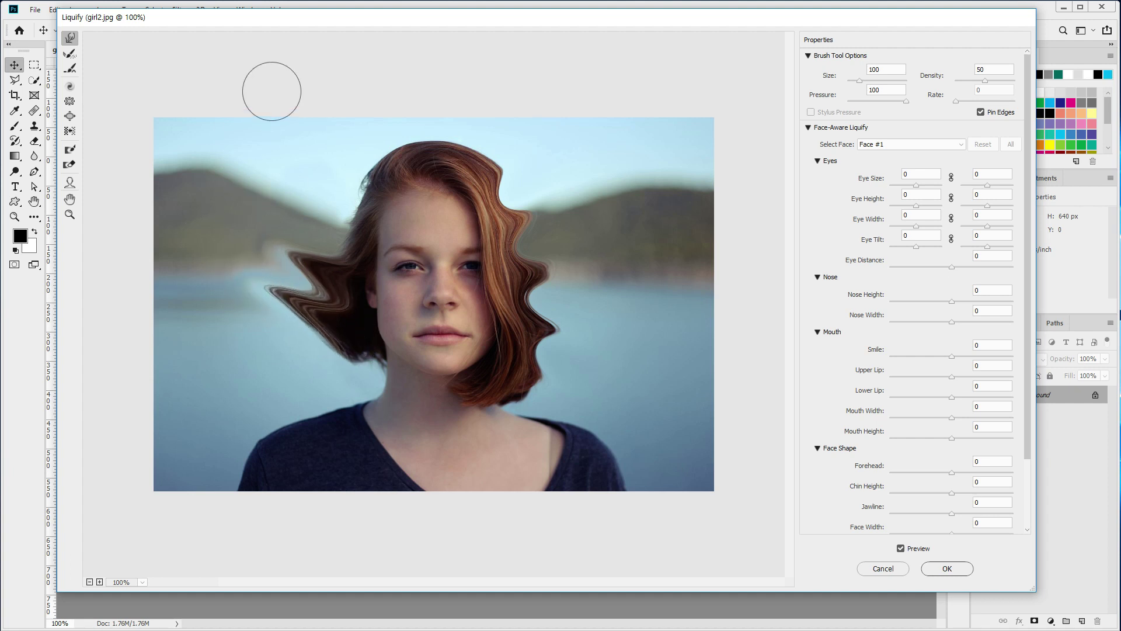
# - Reconstruct the hair's left side and upper-right edge with the size 77 Reconstruct brush, and restore all remaining distortions
pyautogui.click(69, 54)
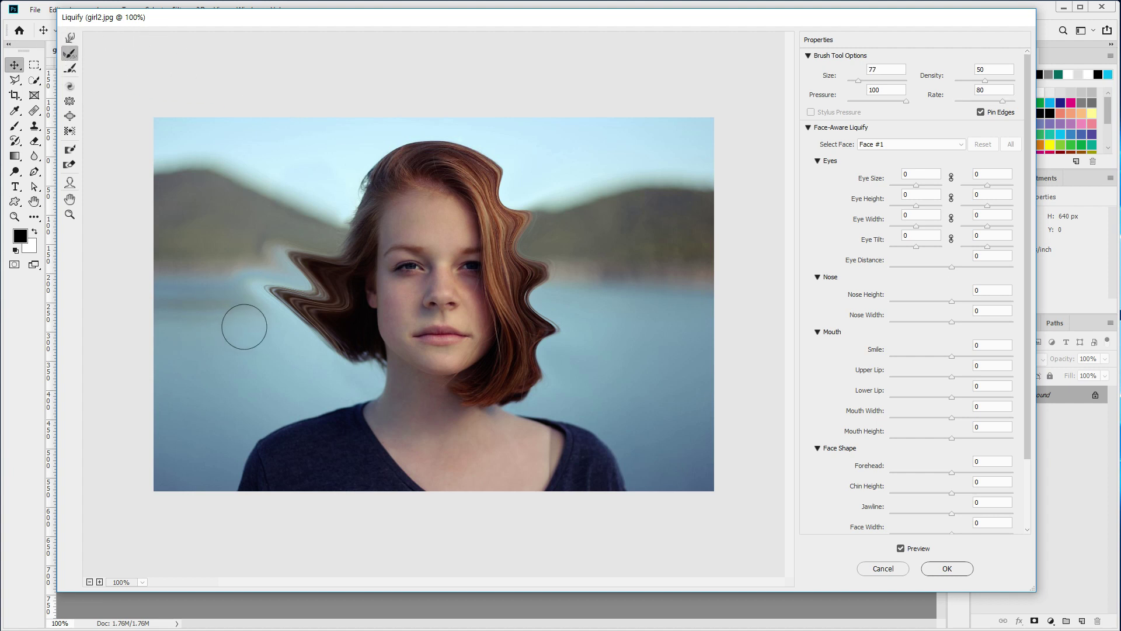
pyautogui.moveTo(268, 200)
pyautogui.mouseDown()
pyautogui.moveTo(268, 359)
pyautogui.moveTo(285, 189)
pyautogui.moveTo(297, 358)
pyautogui.moveTo(312, 226)
pyautogui.moveTo(322, 358)
pyautogui.moveTo(333, 179)
pyautogui.moveTo(319, 372)
pyautogui.moveTo(339, 186)
pyautogui.mouseUp()
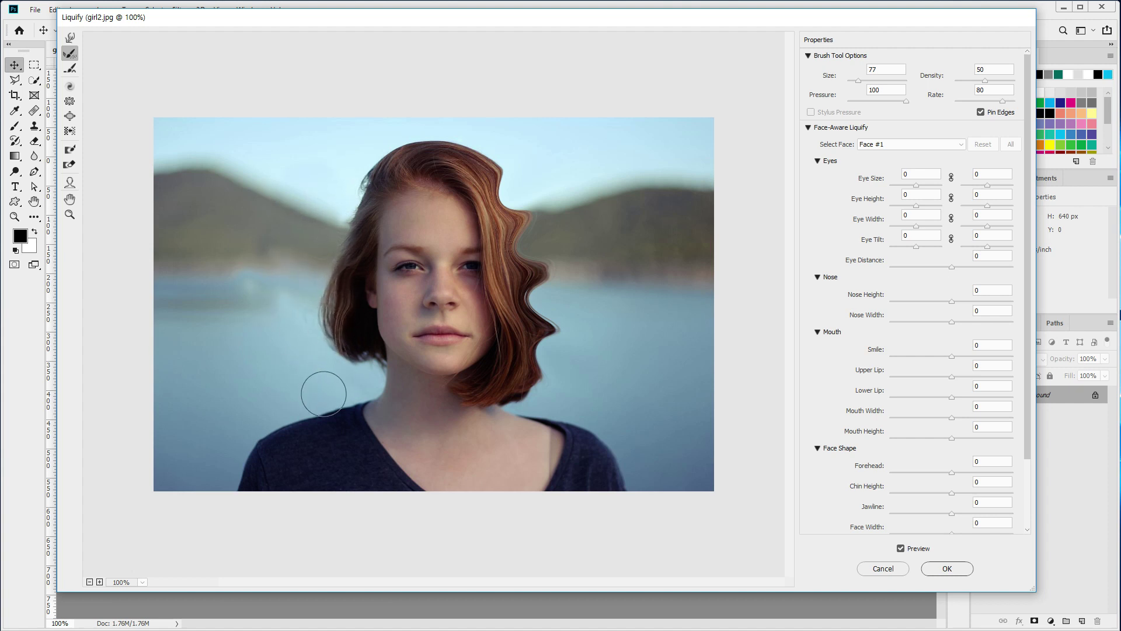
pyautogui.moveTo(324, 394)
pyautogui.mouseDown()
pyautogui.moveTo(346, 162)
pyautogui.moveTo(340, 375)
pyautogui.moveTo(337, 191)
pyautogui.moveTo(342, 363)
pyautogui.moveTo(356, 210)
pyautogui.moveTo(376, 374)
pyautogui.moveTo(325, 293)
pyautogui.mouseUp()
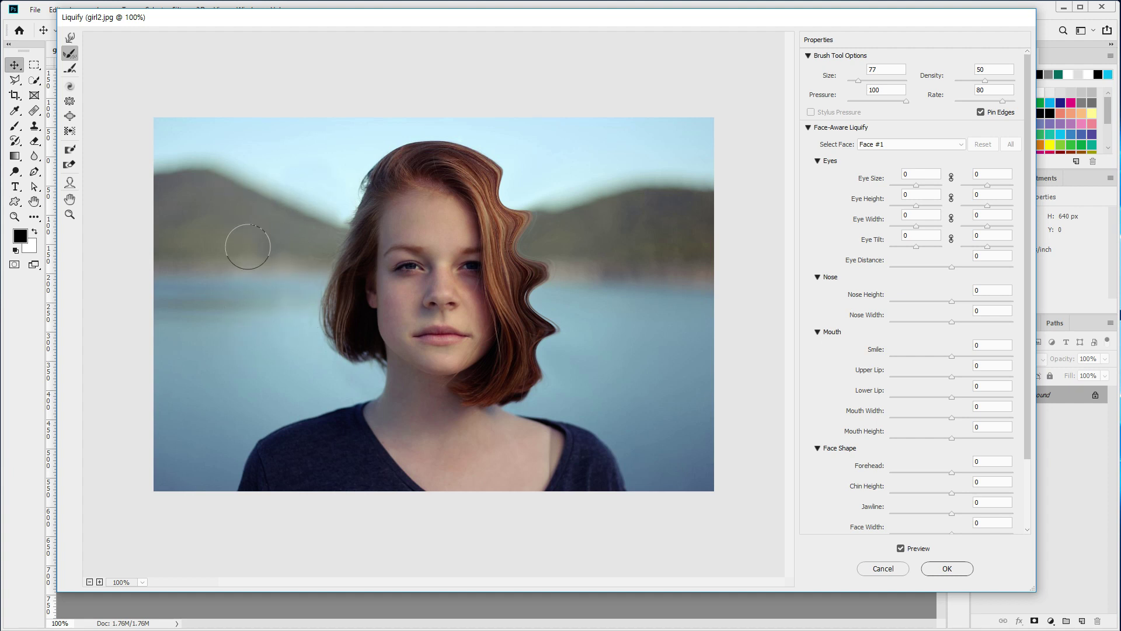
pyautogui.moveTo(512, 223)
pyautogui.mouseDown()
pyautogui.moveTo(524, 195)
pyautogui.moveTo(542, 204)
pyautogui.moveTo(556, 165)
pyautogui.moveTo(526, 158)
pyautogui.moveTo(504, 186)
pyautogui.moveTo(527, 184)
pyautogui.moveTo(522, 150)
pyautogui.moveTo(517, 211)
pyautogui.moveTo(546, 170)
pyautogui.mouseUp()
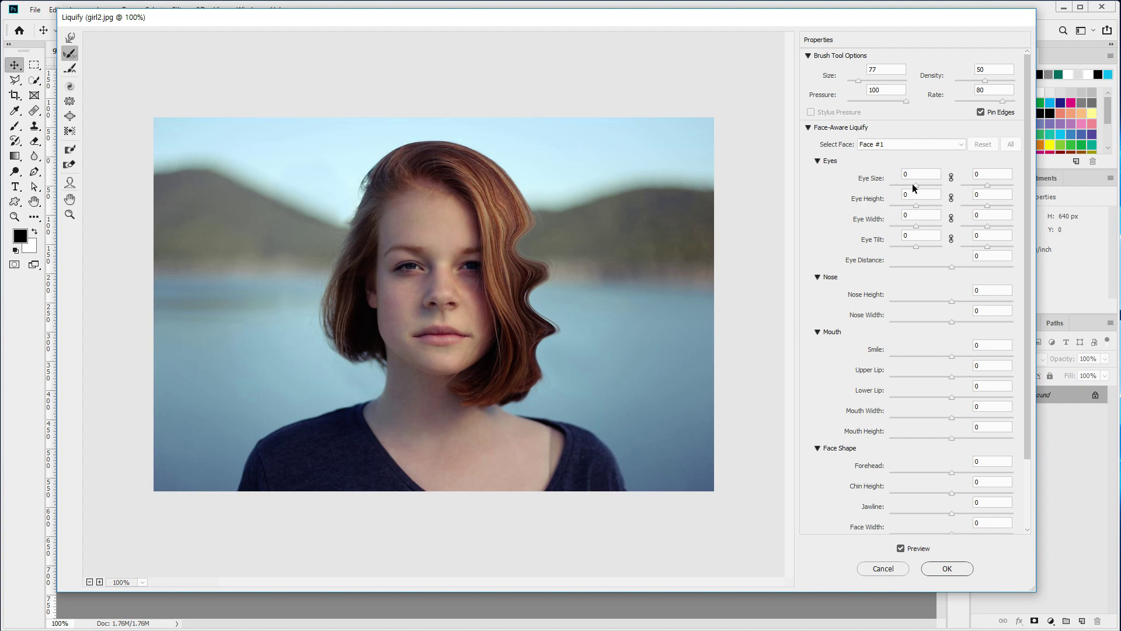
pyautogui.scroll(-3, 903, 193)
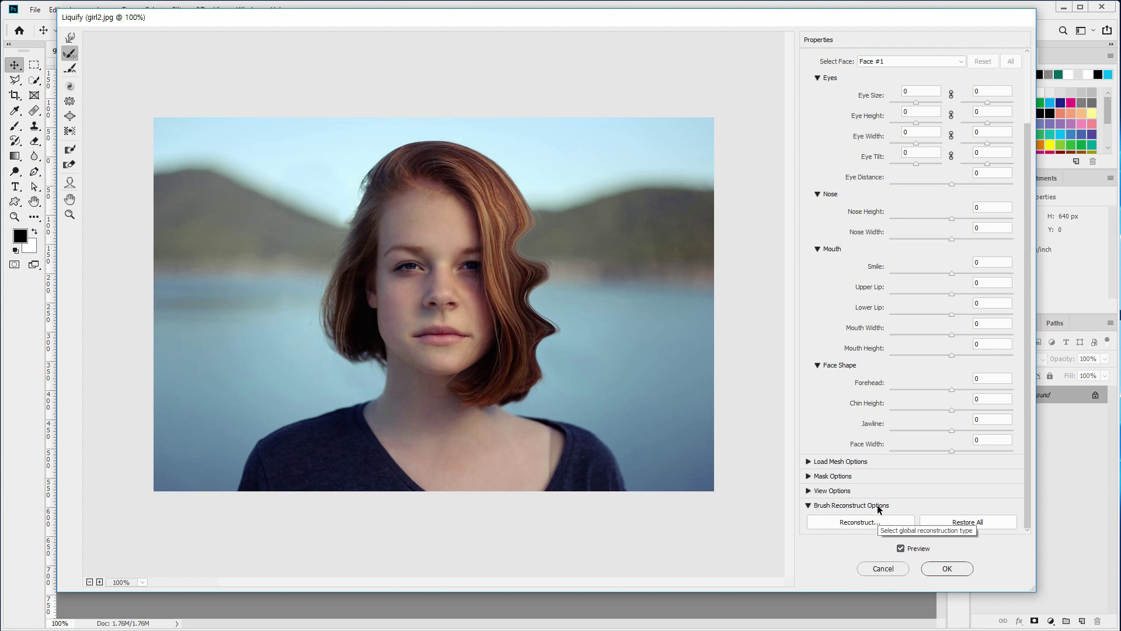
pyautogui.click(958, 522)
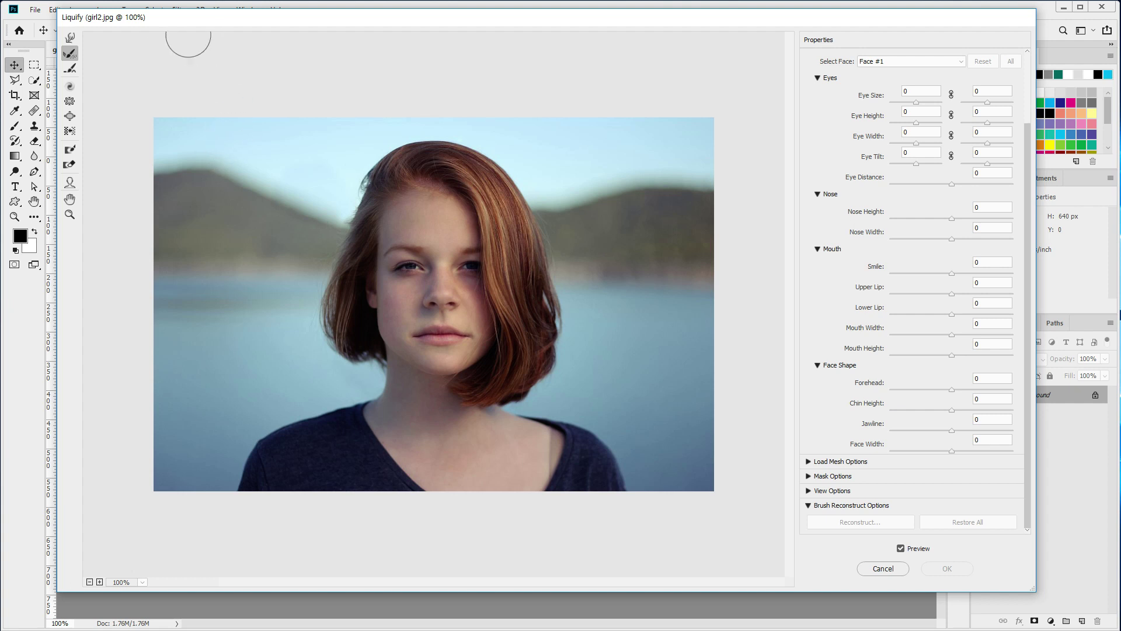
# - Forward-warp the hair's right edge, pulling a long spike up and outward and pushing a dent in below it
pyautogui.click(69, 37)
pyautogui.moveTo(533, 250); pyautogui.dragTo(626, 188)
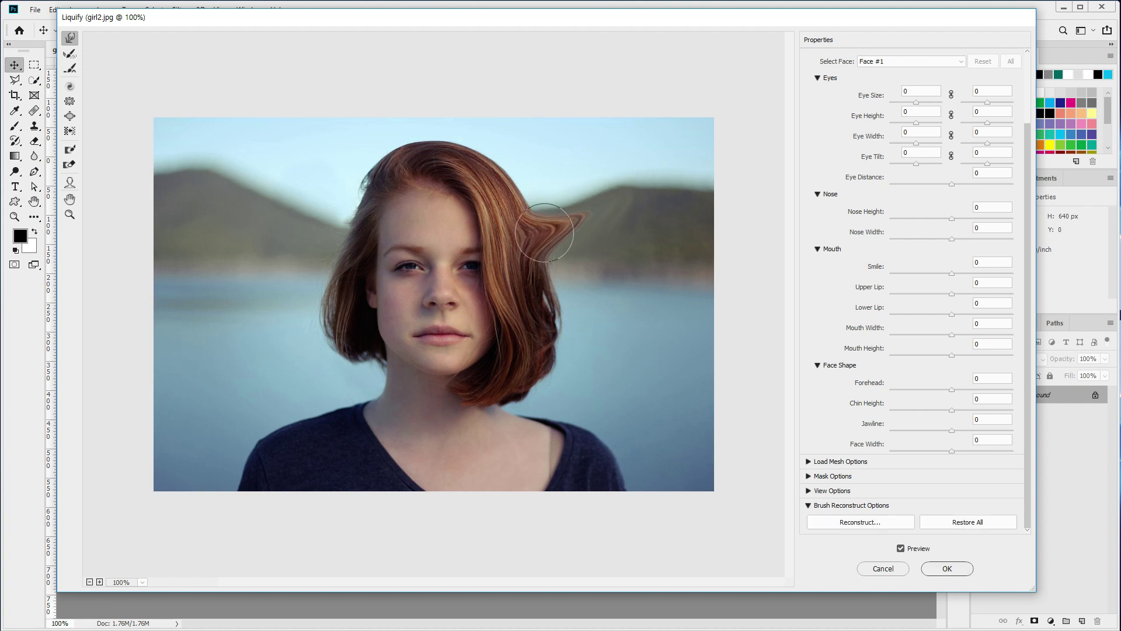
pyautogui.moveTo(546, 228); pyautogui.dragTo(619, 195)
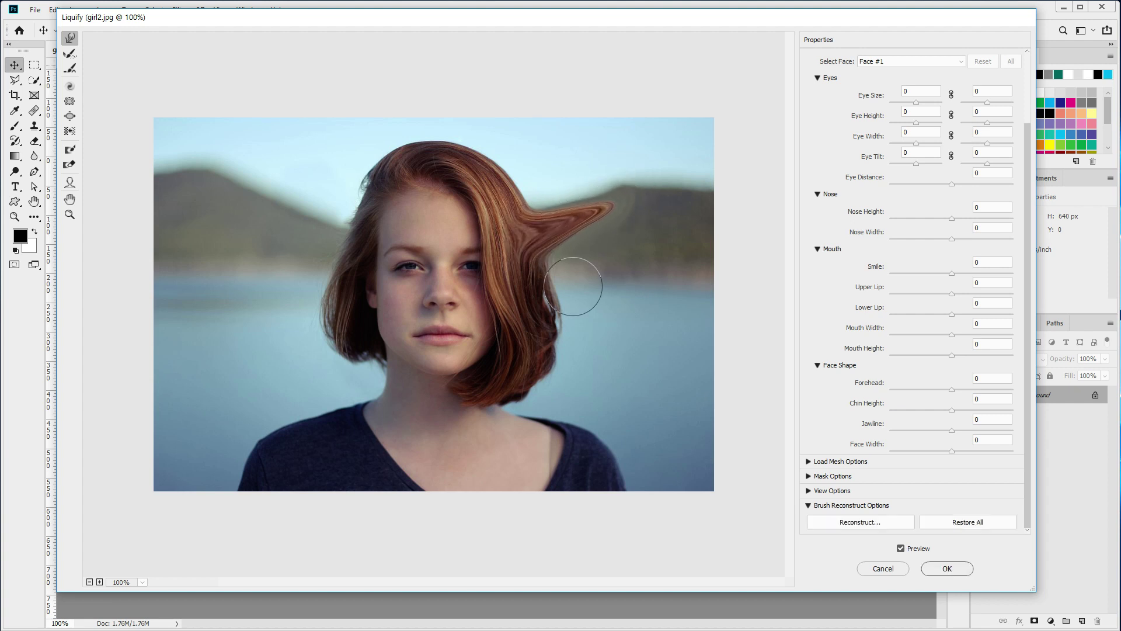
pyautogui.moveTo(569, 283); pyautogui.dragTo(538, 295)
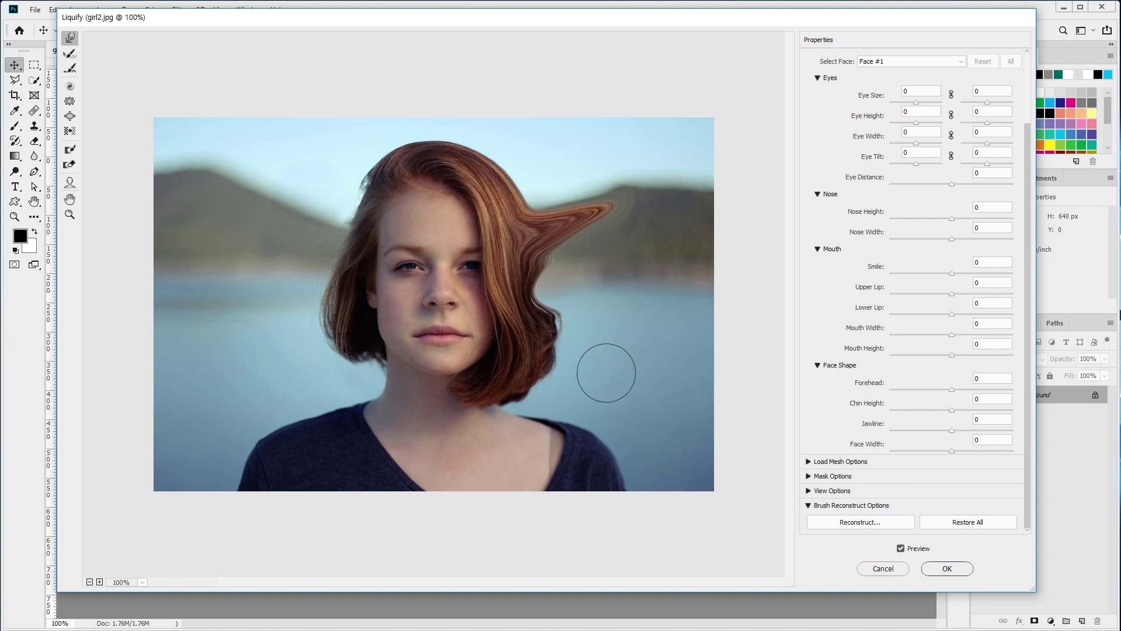
# - Even out the warped right hair edge with the Smooth tool and reconstruct its original outline
pyautogui.click(71, 69)
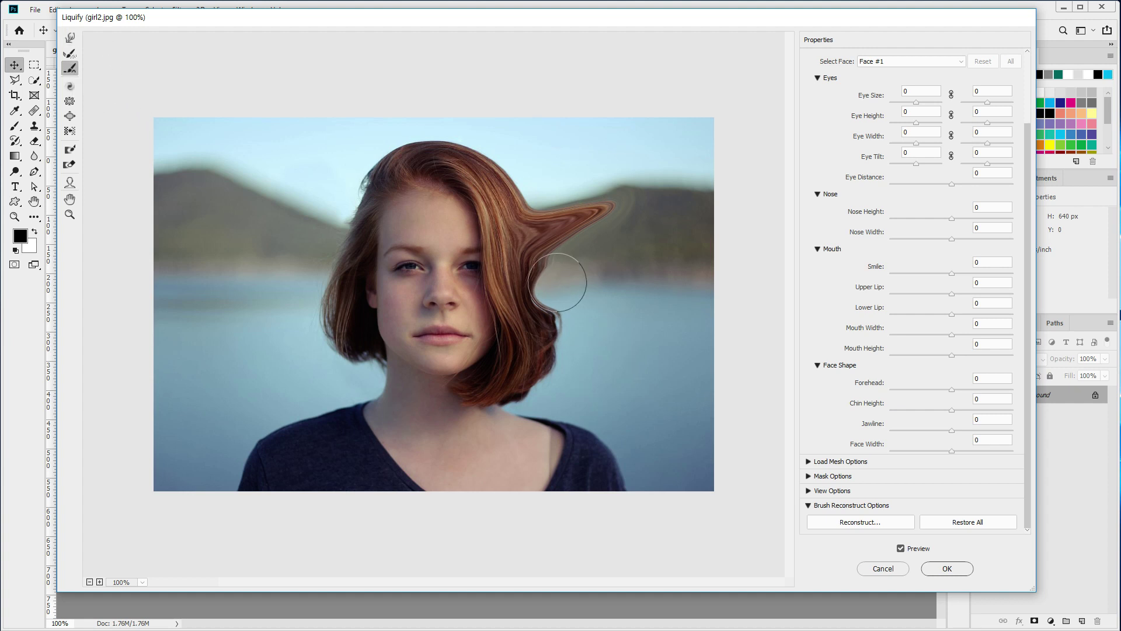
pyautogui.moveTo(554, 312)
pyautogui.mouseDown()
pyautogui.moveTo(538, 168)
pyautogui.moveTo(589, 258)
pyautogui.moveTo(611, 190)
pyautogui.moveTo(578, 273)
pyautogui.moveTo(550, 180)
pyautogui.moveTo(559, 344)
pyautogui.mouseUp()
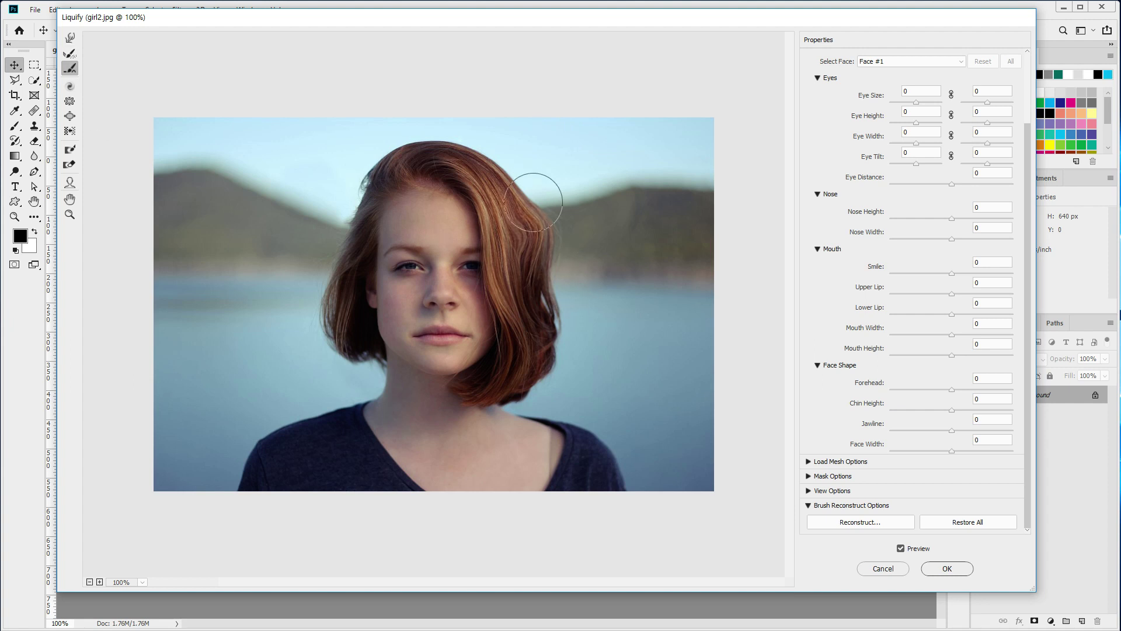
pyautogui.click(73, 52)
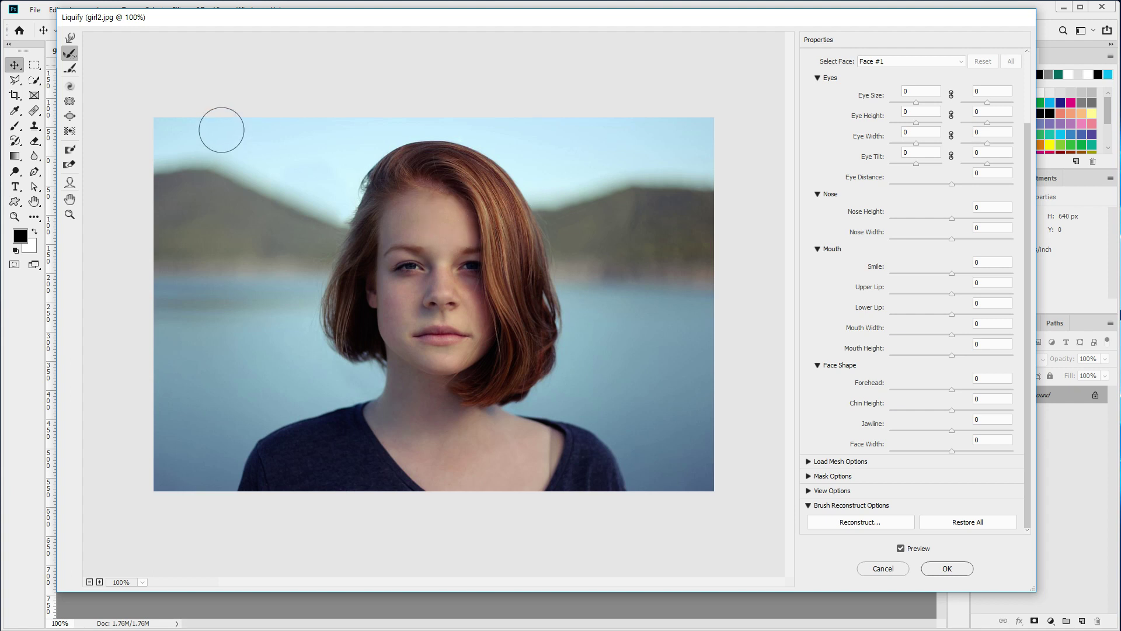
# - Twirl the hair's upper-right edge clockwise into a curl and restore the whole image
pyautogui.click(69, 87)
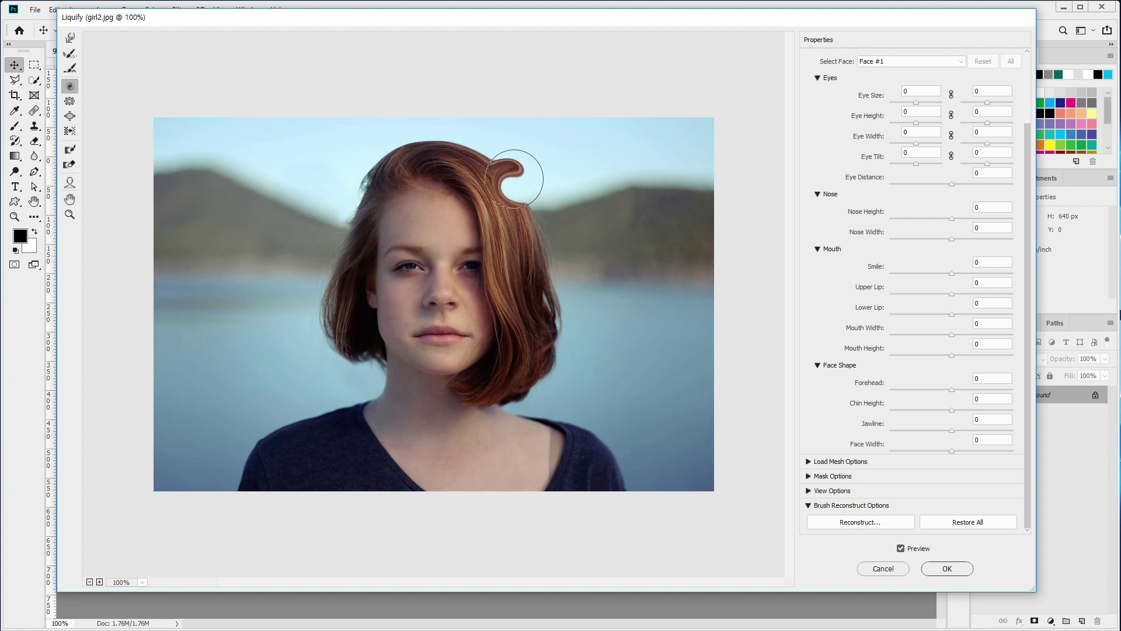
pyautogui.click(970, 522)
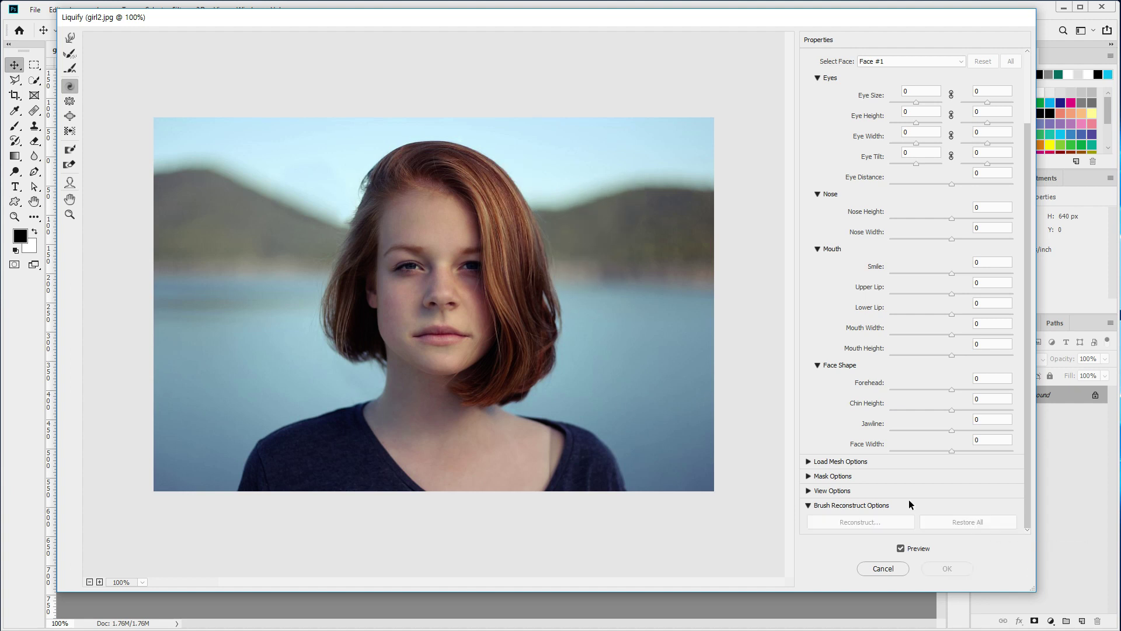
# - Shrink the eye on the left side of the face with the Pucker tool and enlarge it with the Bloat tool
pyautogui.click(70, 102)
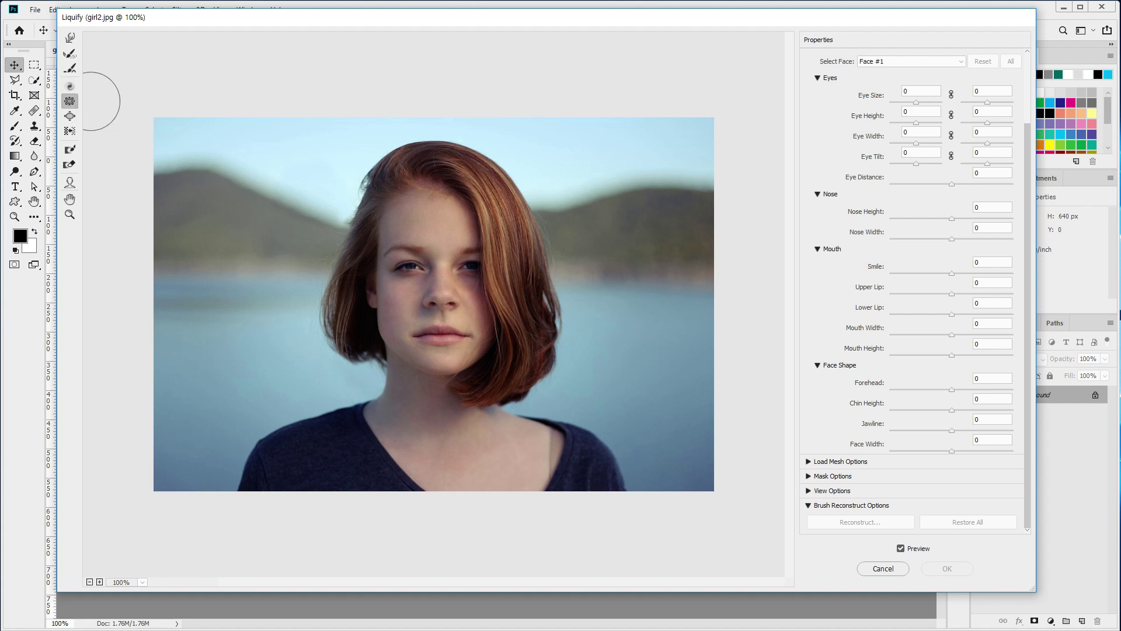
pyautogui.click(410, 271)
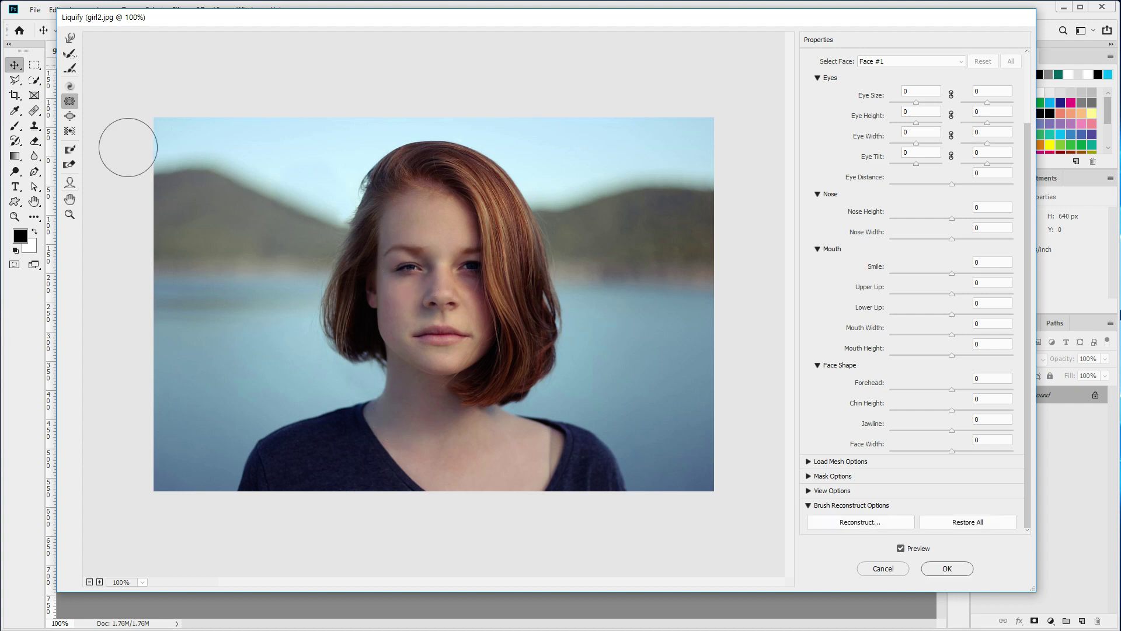
pyautogui.click(71, 118)
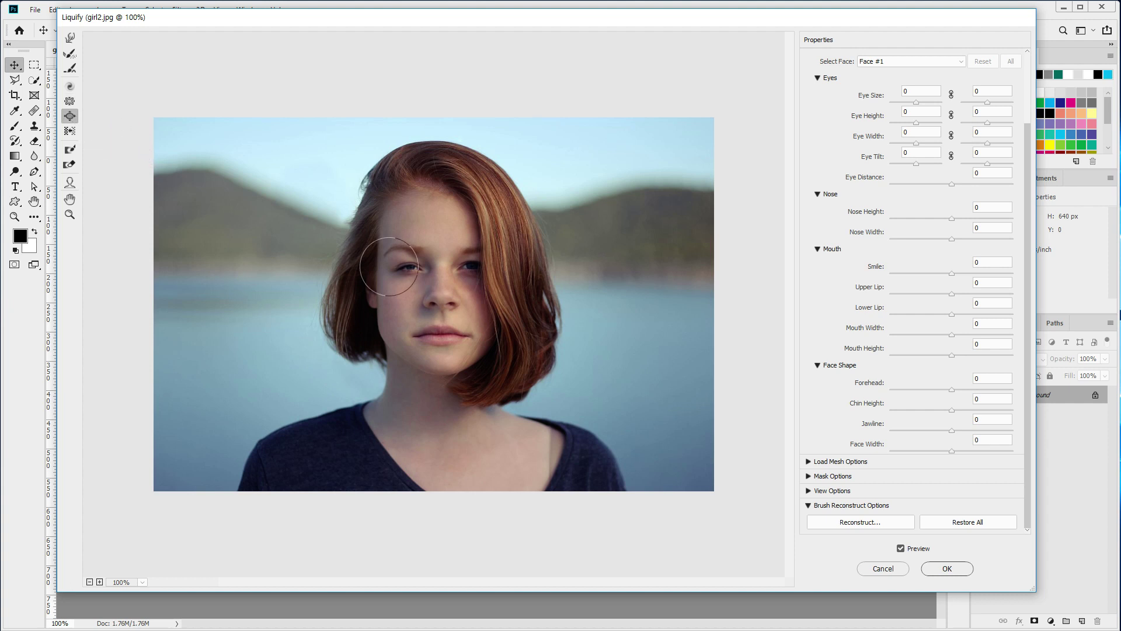
pyautogui.click(420, 269)
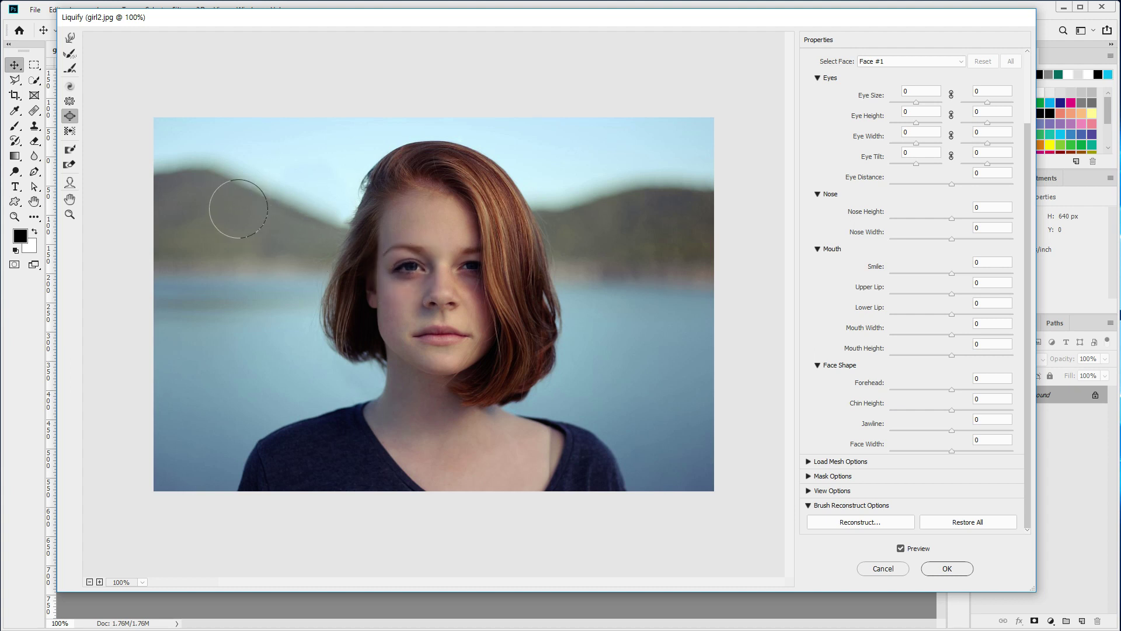
# - Use the Push Left tool to push the hair's left edge inward with a downward stroke and outward with repeated upward strokes
pyautogui.click(72, 132)
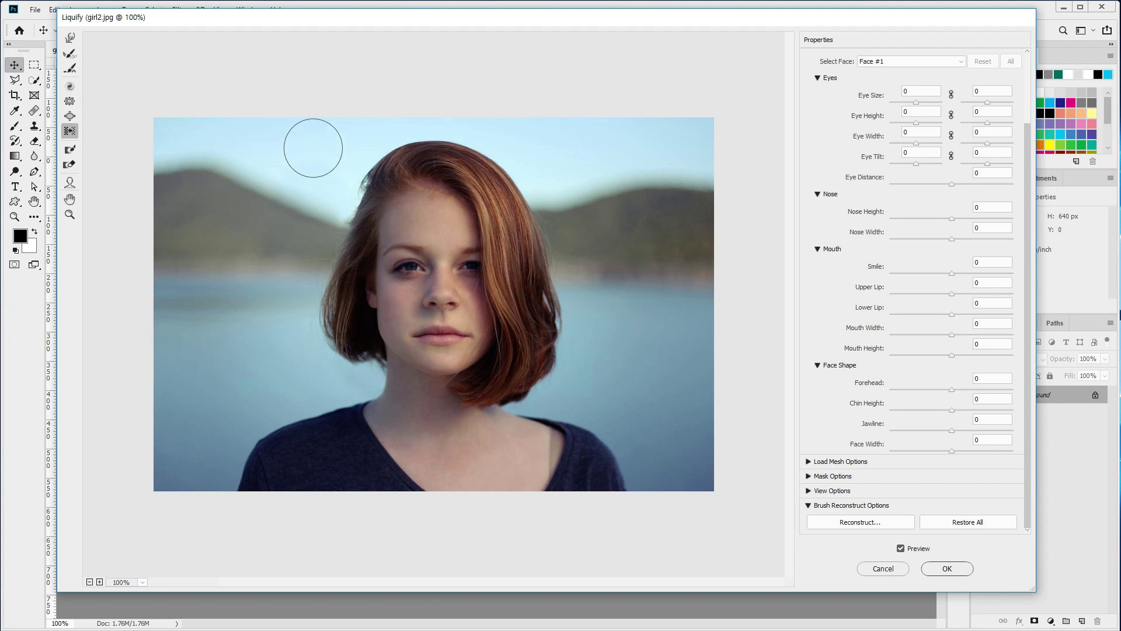
pyautogui.moveTo(321, 157)
pyautogui.mouseDown()
pyautogui.moveTo(336, 257)
pyautogui.moveTo(333, 376)
pyautogui.mouseUp()
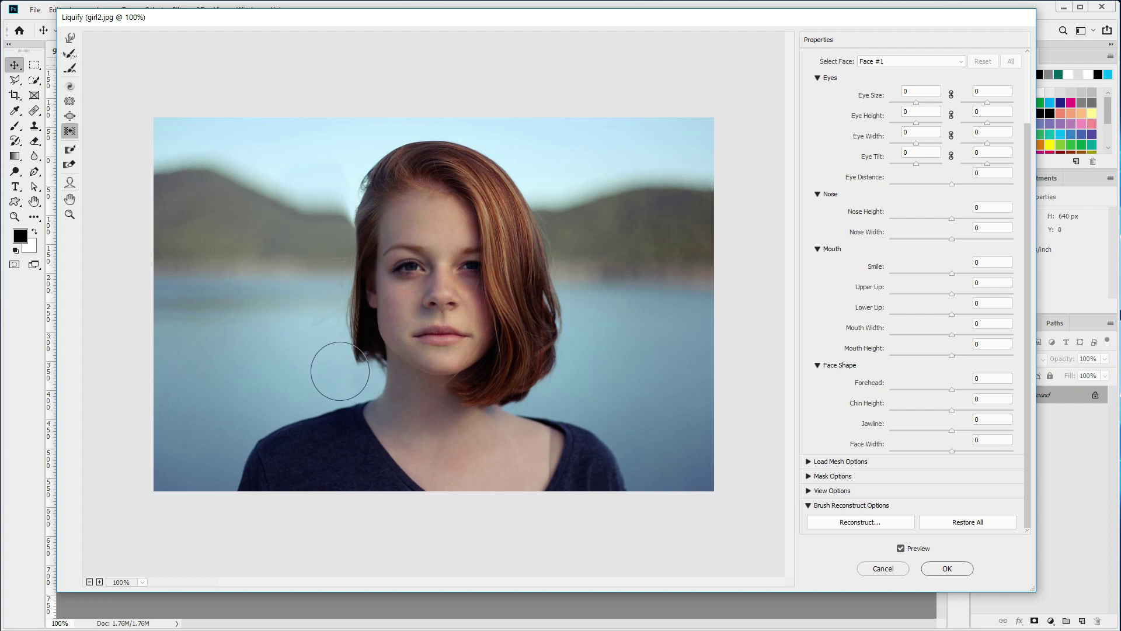
pyautogui.moveTo(338, 376); pyautogui.dragTo(329, 173)
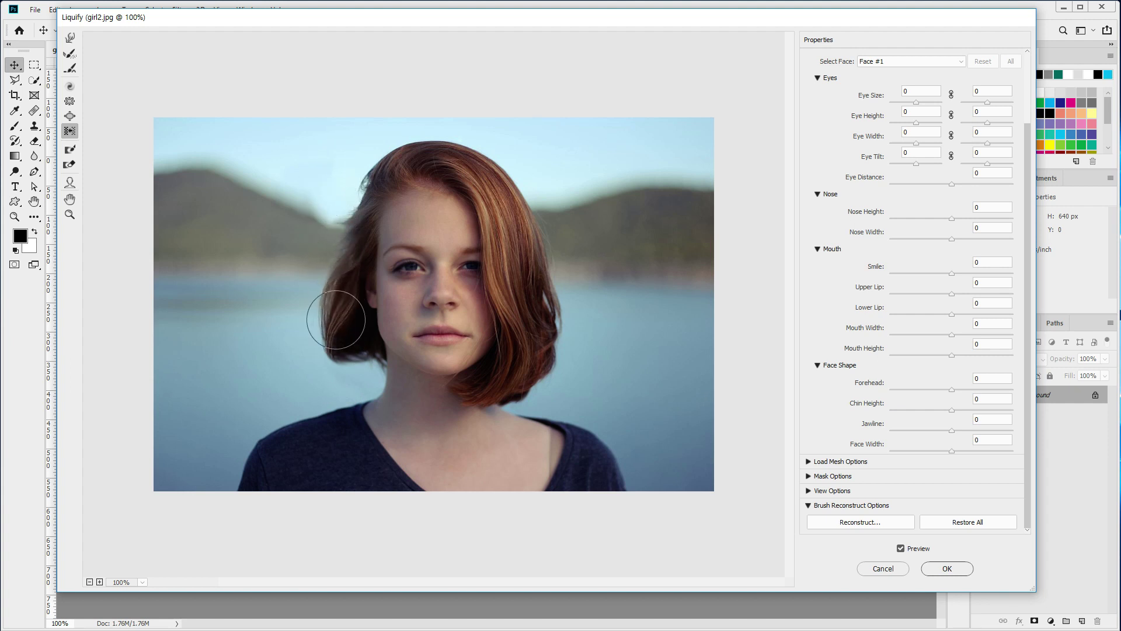
pyautogui.moveTo(336, 395); pyautogui.dragTo(326, 193)
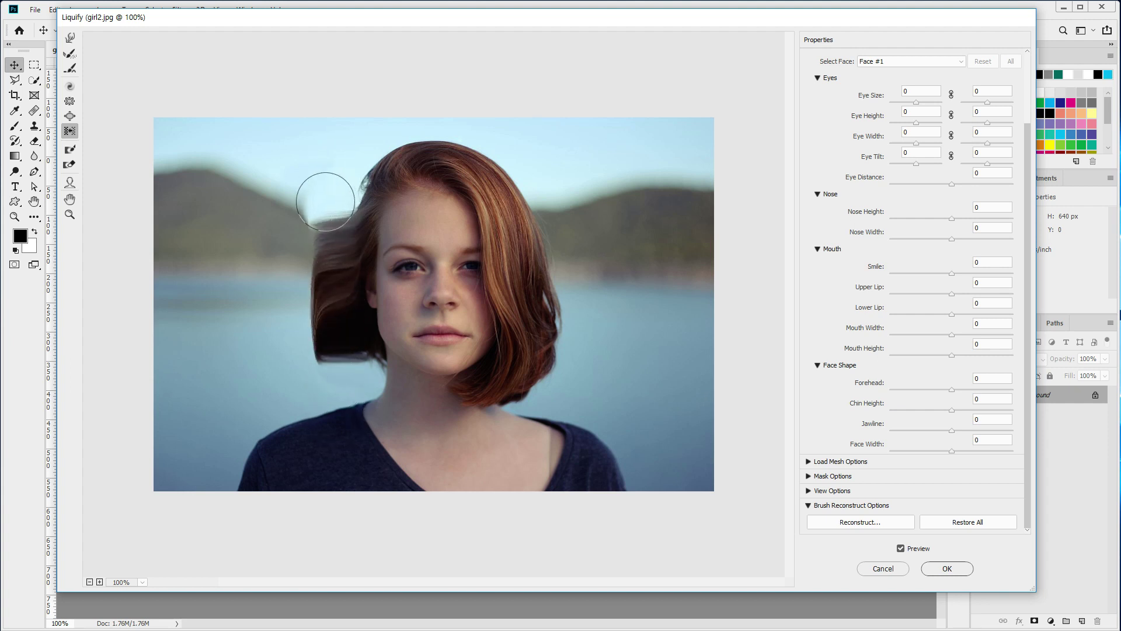
pyautogui.moveTo(333, 372); pyautogui.dragTo(306, 226)
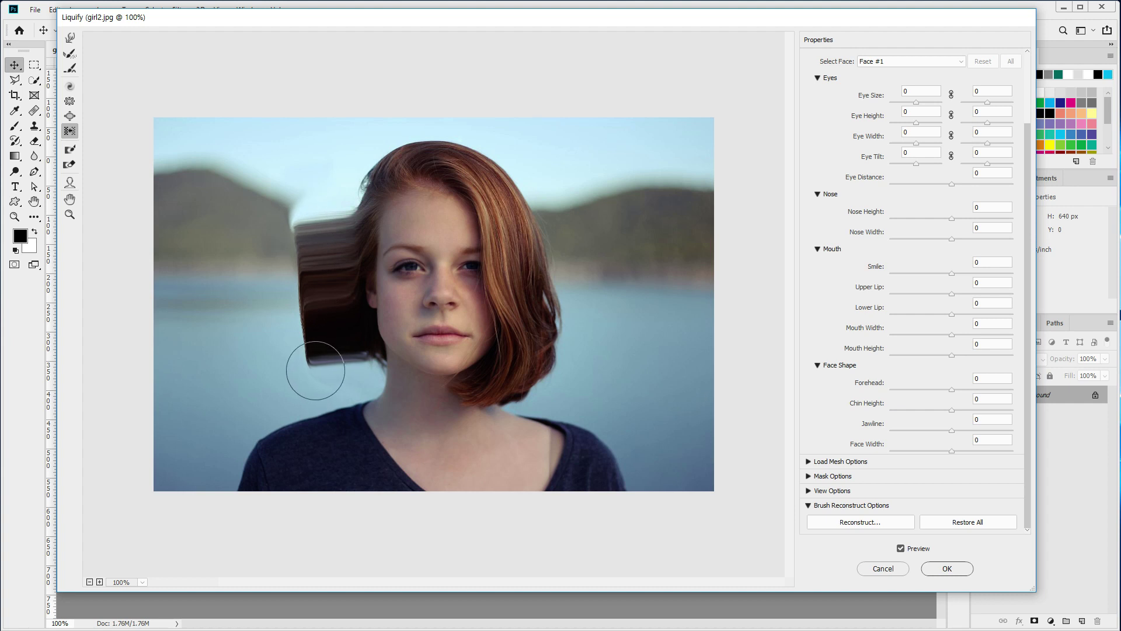
# - Narrow the hair with Push Left by stroking downward along its left edge and upward along its right edge
pyautogui.moveTo(313, 370)
pyautogui.mouseDown()
pyautogui.moveTo(290, 160)
pyautogui.moveTo(304, 338)
pyautogui.mouseUp()
pyautogui.moveTo(310, 154); pyautogui.dragTo(315, 395)
pyautogui.moveTo(324, 152); pyautogui.dragTo(333, 388)
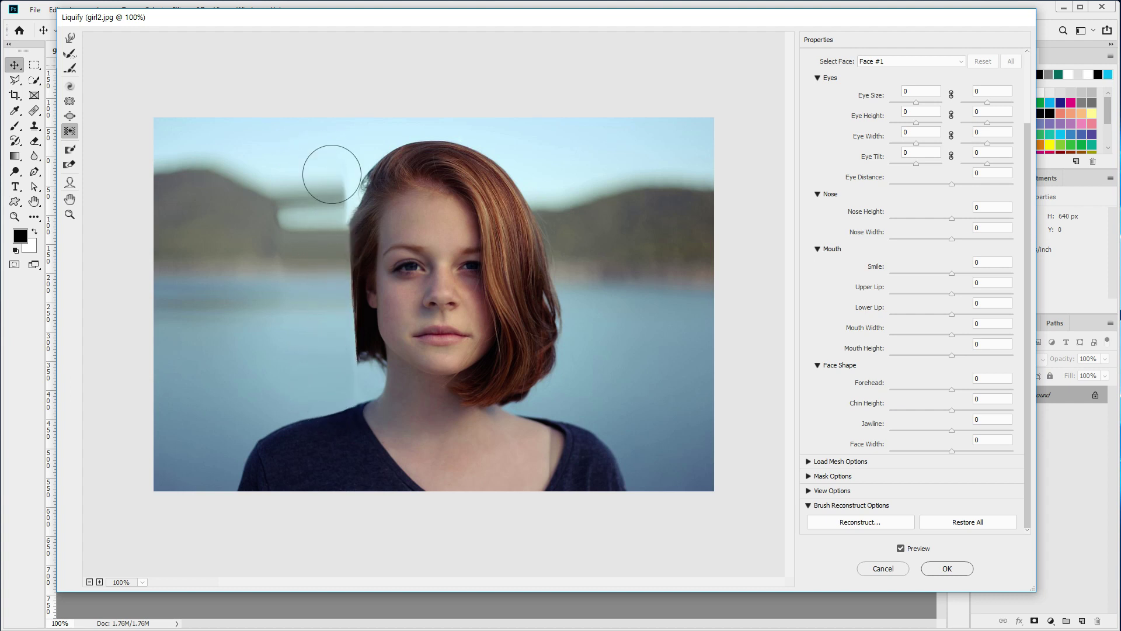
pyautogui.moveTo(331, 170)
pyautogui.mouseDown()
pyautogui.moveTo(330, 331)
pyautogui.moveTo(353, 406)
pyautogui.mouseUp()
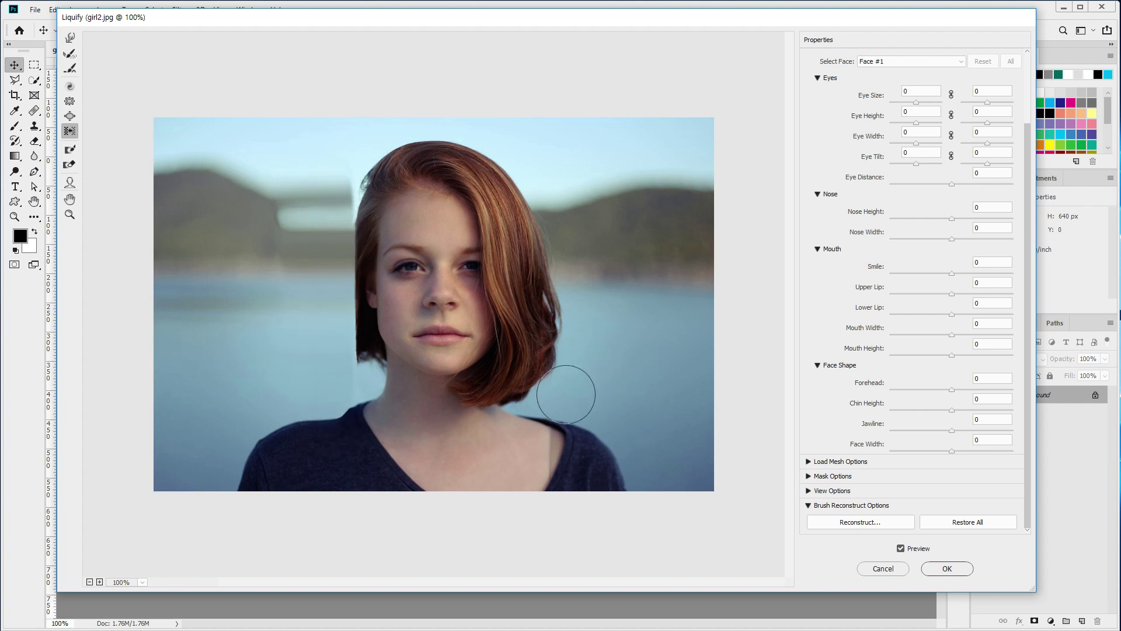
pyautogui.moveTo(564, 391); pyautogui.dragTo(556, 177)
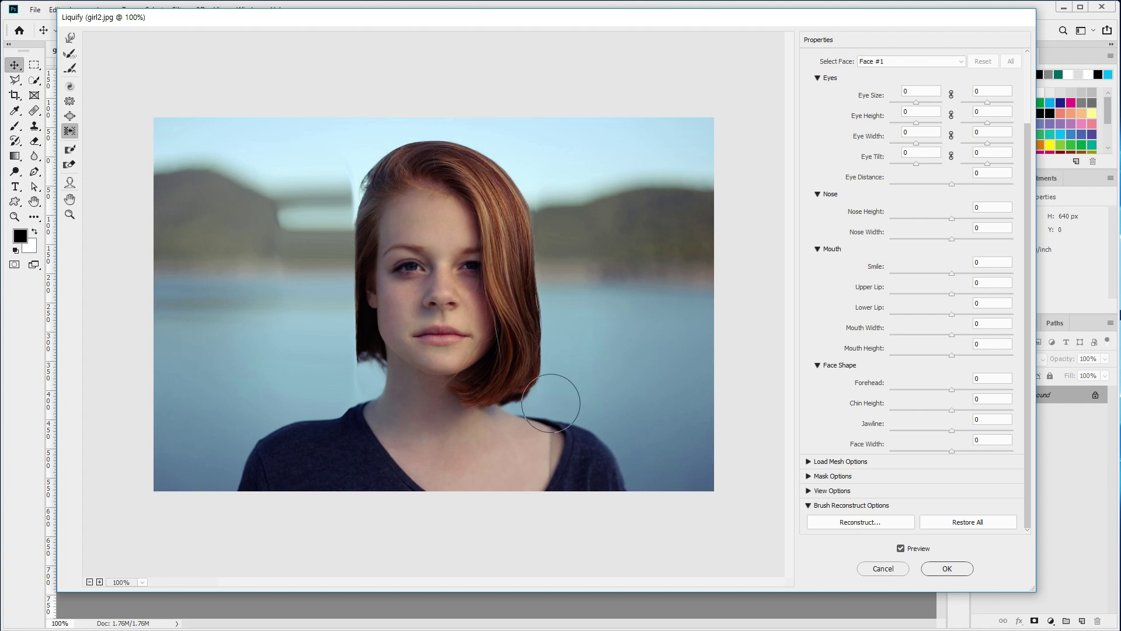
pyautogui.moveTo(555, 396)
pyautogui.mouseDown()
pyautogui.moveTo(556, 257)
pyautogui.moveTo(534, 177)
pyautogui.mouseUp()
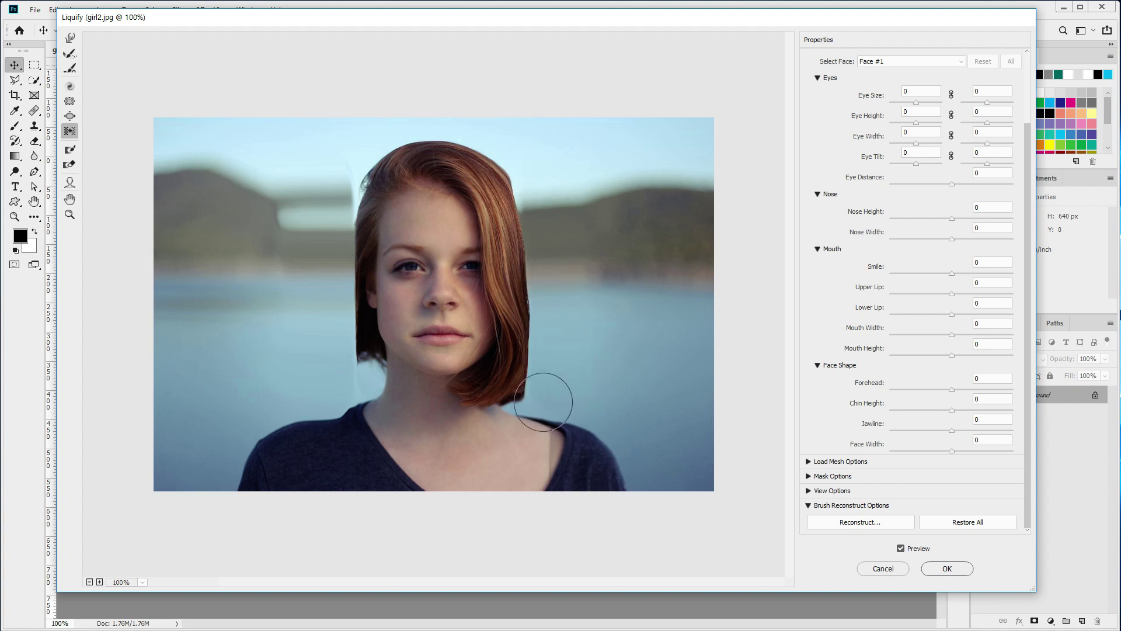
# - Push the hair inward with one Push Left stroke up its right edge and over the crown, and restore the whole image
pyautogui.moveTo(545, 393)
pyautogui.mouseDown()
pyautogui.moveTo(538, 265)
pyautogui.moveTo(514, 188)
pyautogui.moveTo(483, 144)
pyautogui.moveTo(418, 131)
pyautogui.moveTo(378, 141)
pyautogui.moveTo(317, 258)
pyautogui.mouseUp()
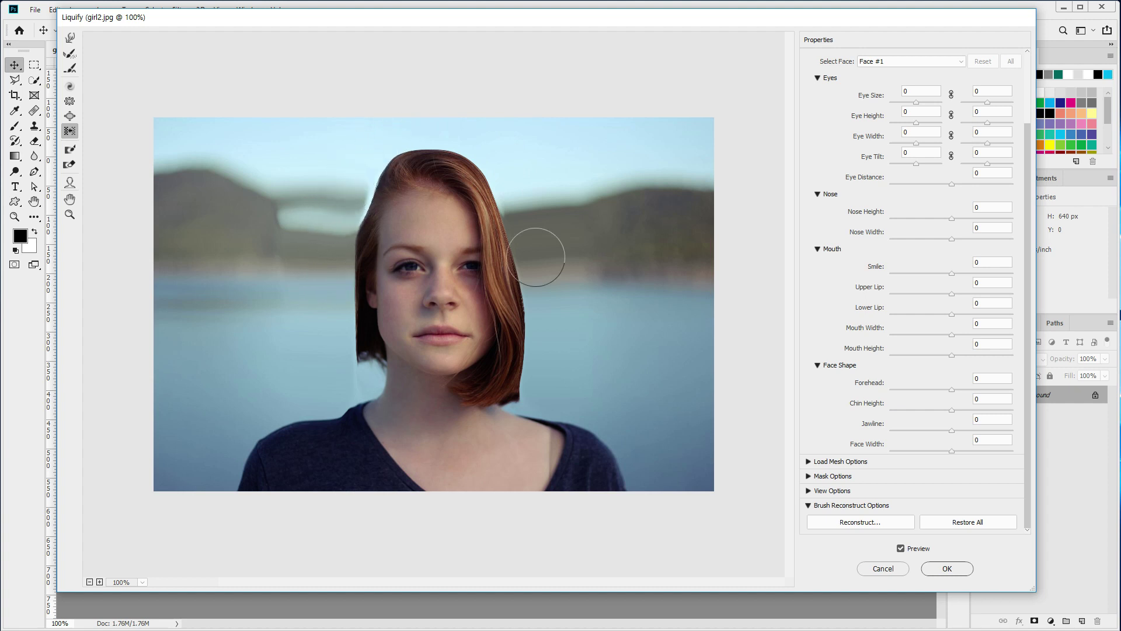
pyautogui.click(953, 520)
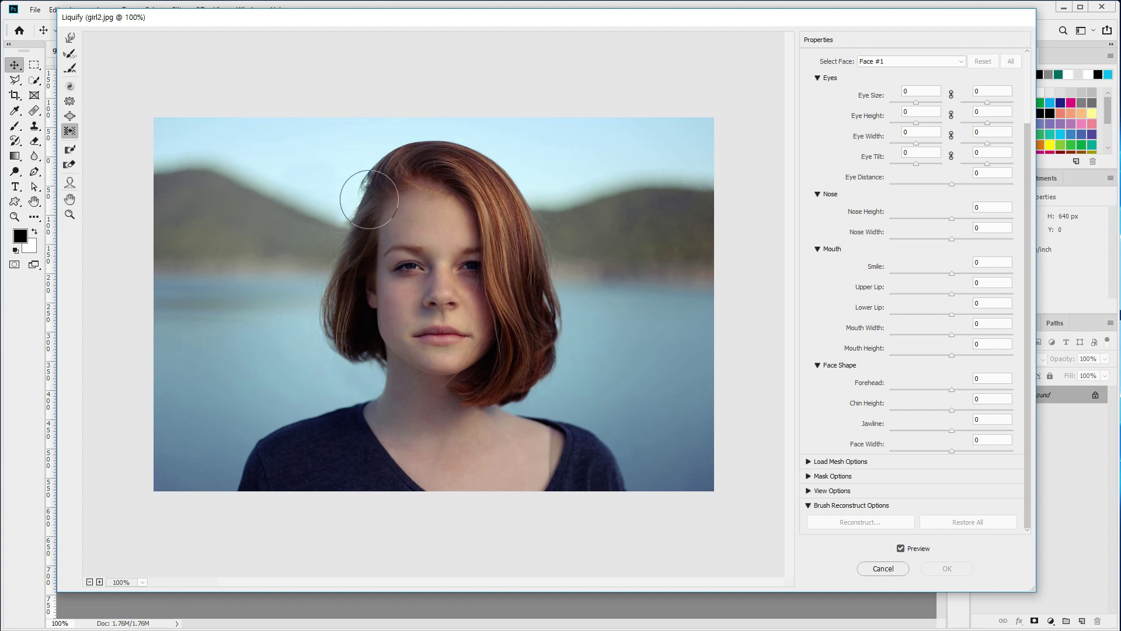
# - Push the hairline on the left side inward over the forehead and temple with downward Push Left strokes, and restore the whole image
pyautogui.moveTo(376, 199)
pyautogui.mouseDown()
pyautogui.moveTo(370, 225)
pyautogui.moveTo(386, 246)
pyautogui.moveTo(367, 275)
pyautogui.moveTo(374, 243)
pyautogui.moveTo(425, 261)
pyautogui.moveTo(406, 243)
pyautogui.moveTo(427, 265)
pyautogui.mouseUp()
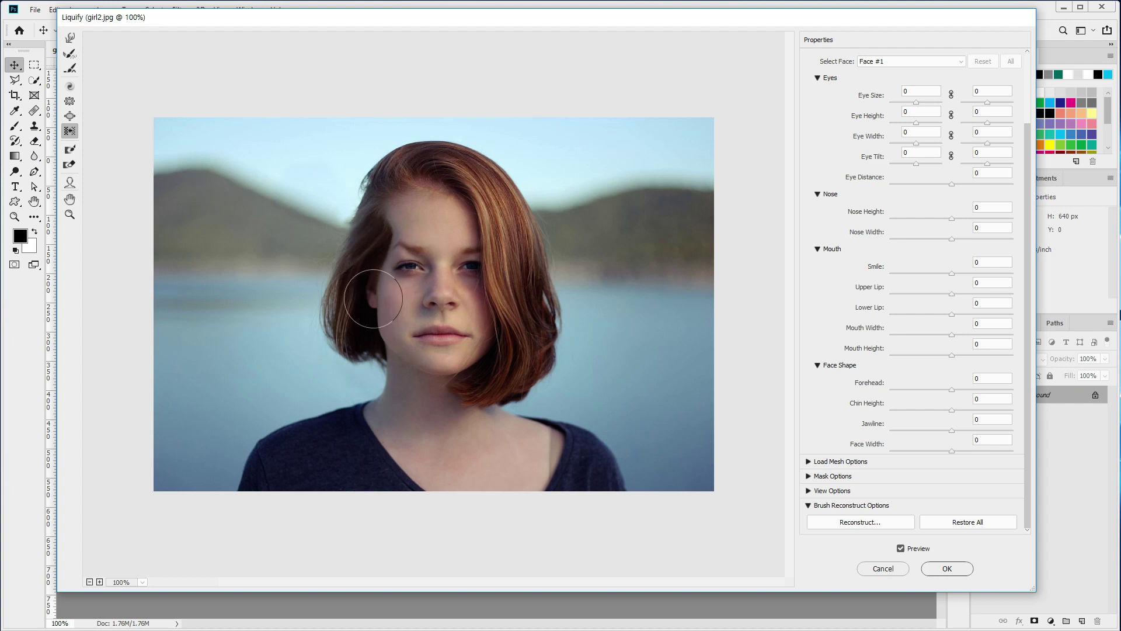
pyautogui.moveTo(373, 299)
pyautogui.mouseDown()
pyautogui.moveTo(361, 344)
pyautogui.moveTo(394, 328)
pyautogui.mouseUp()
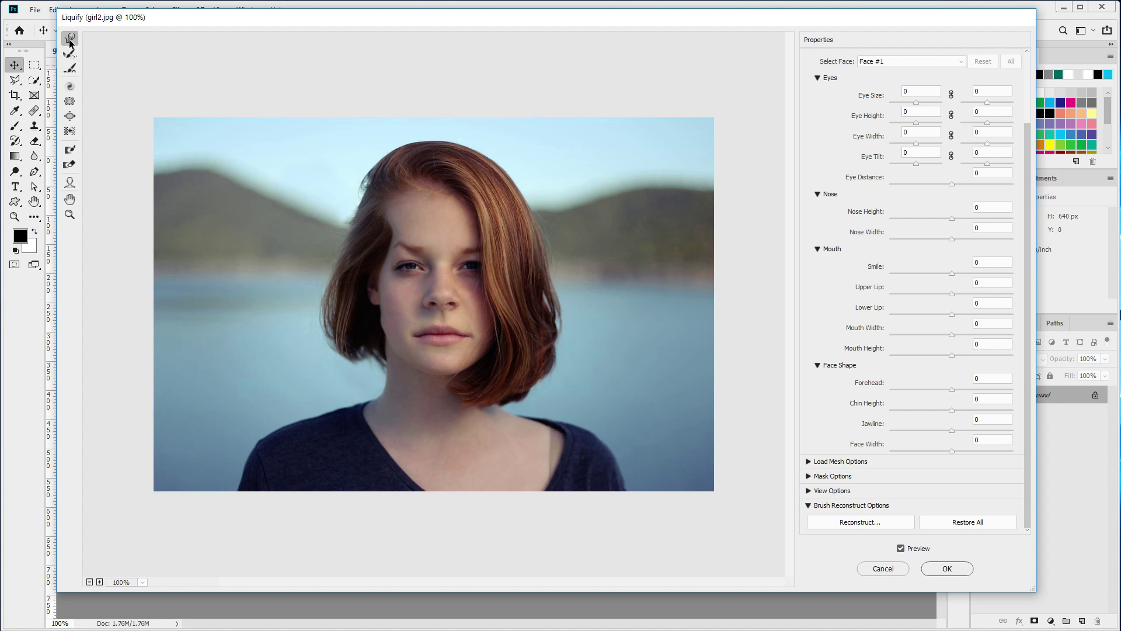
pyautogui.click(948, 520)
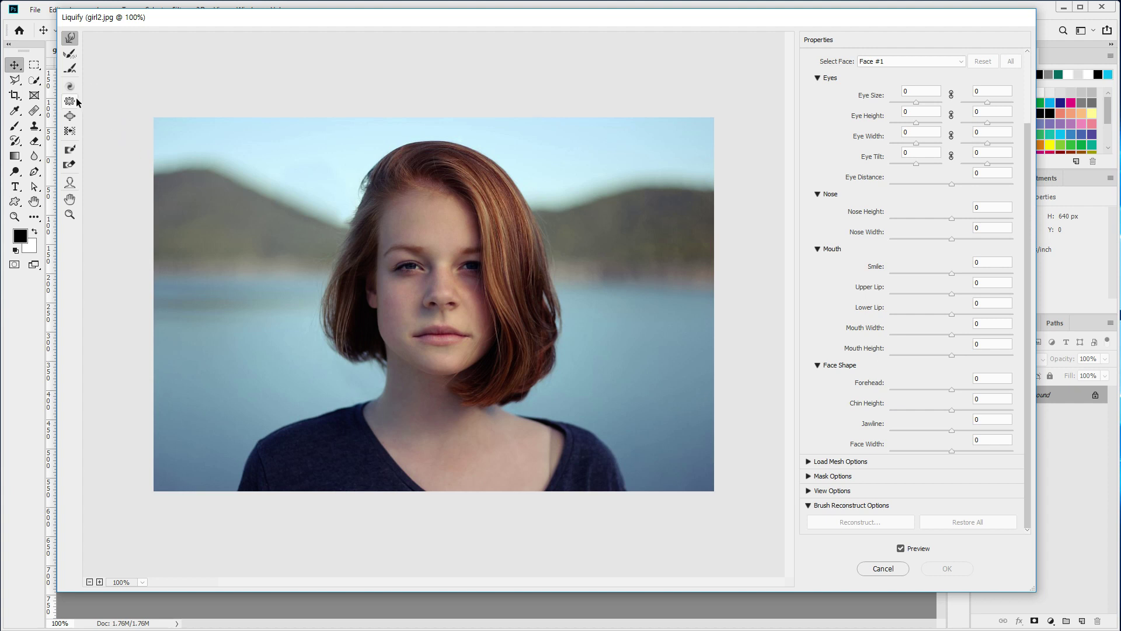
# - Paint a protective mask over the face from the forehead down to the neck with the Freeze Mask tool
pyautogui.click(69, 151)
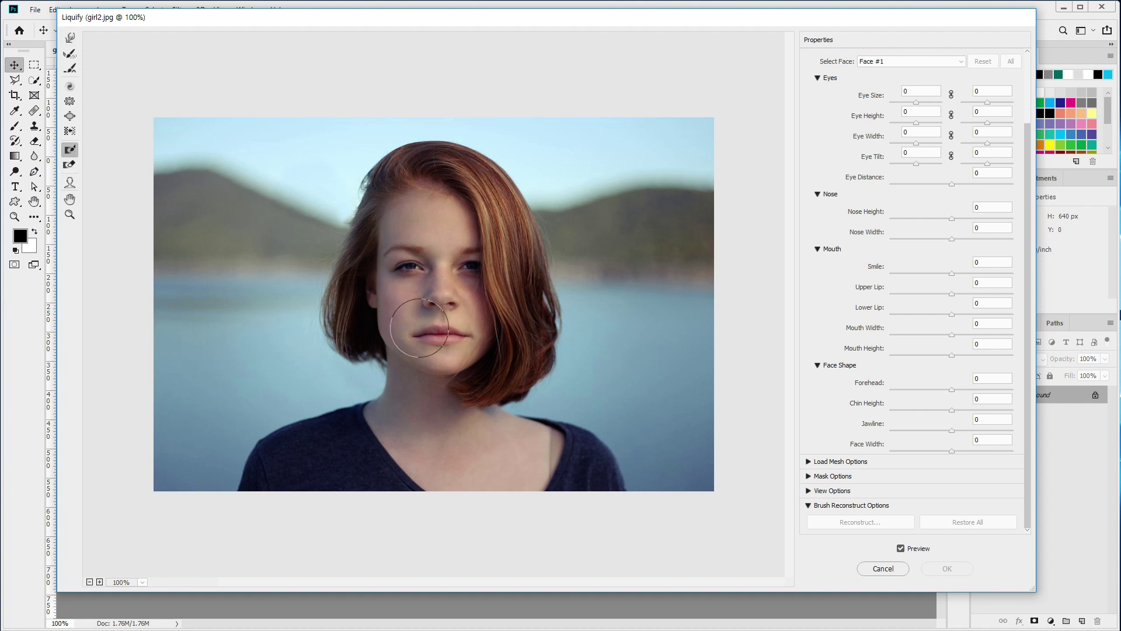
pyautogui.moveTo(416, 329)
pyautogui.mouseDown()
pyautogui.moveTo(395, 315)
pyautogui.moveTo(403, 205)
pyautogui.moveTo(410, 401)
pyautogui.mouseUp()
pyautogui.moveTo(444, 184)
pyautogui.mouseDown()
pyautogui.moveTo(435, 382)
pyautogui.moveTo(435, 316)
pyautogui.mouseUp()
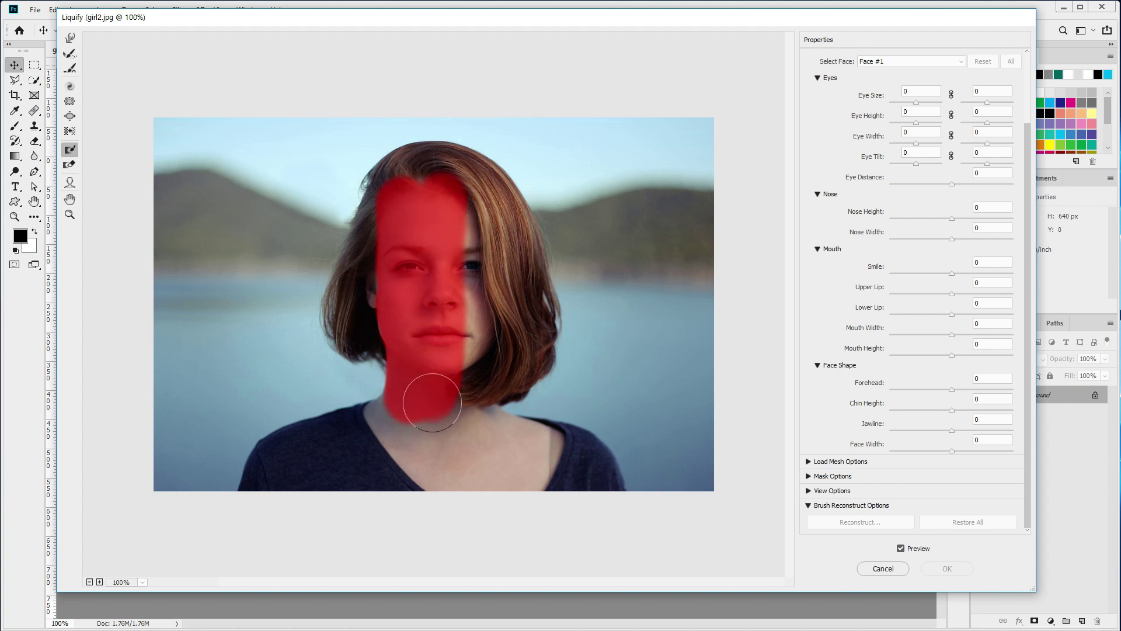
# - Use the Forward Warp tool to stroke within the masked face and from the masked forehead leftward through the unprotected hair
pyautogui.click(74, 44)
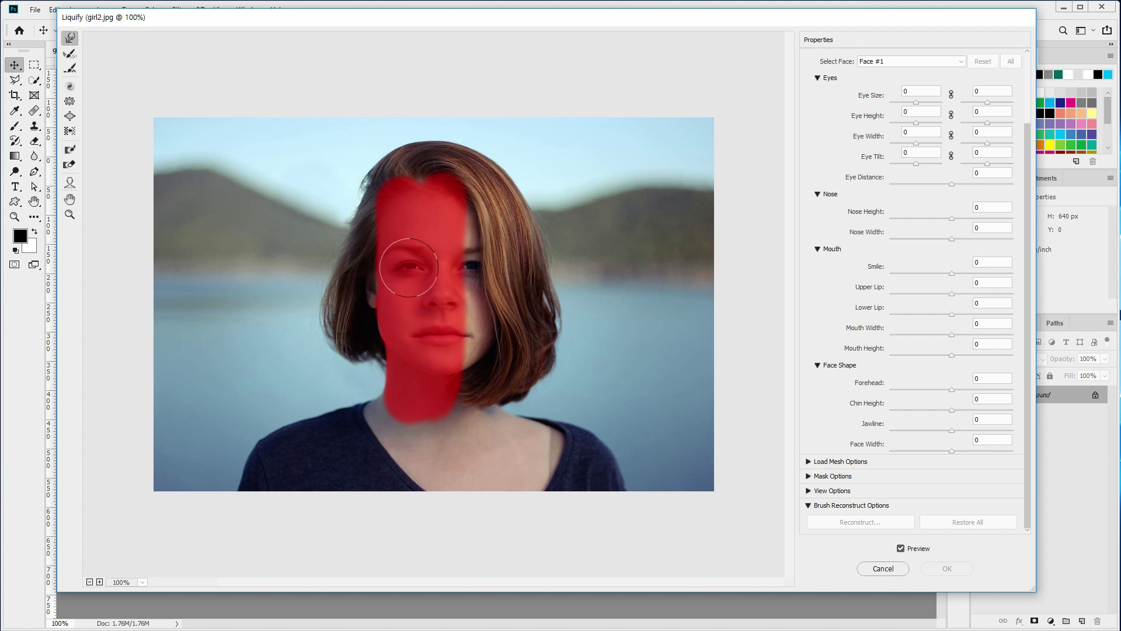
pyautogui.moveTo(416, 290); pyautogui.dragTo(418, 220)
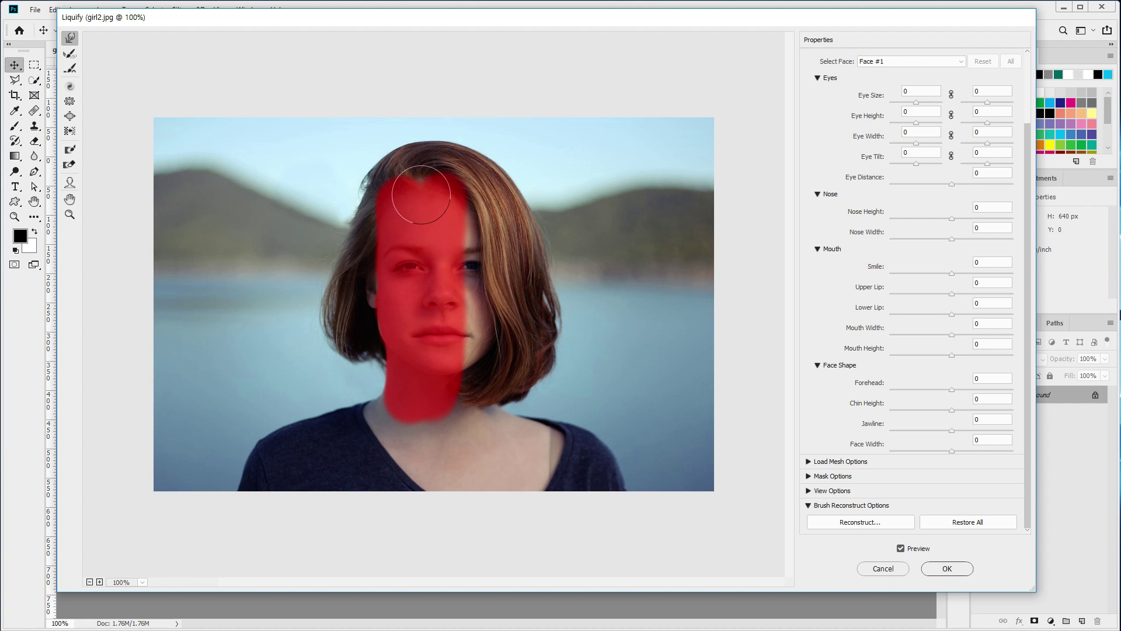
pyautogui.moveTo(422, 195)
pyautogui.mouseDown()
pyautogui.moveTo(407, 164)
pyautogui.moveTo(345, 146)
pyautogui.moveTo(323, 156)
pyautogui.moveTo(330, 168)
pyautogui.moveTo(311, 191)
pyautogui.moveTo(285, 182)
pyautogui.moveTo(370, 229)
pyautogui.moveTo(228, 207)
pyautogui.mouseUp()
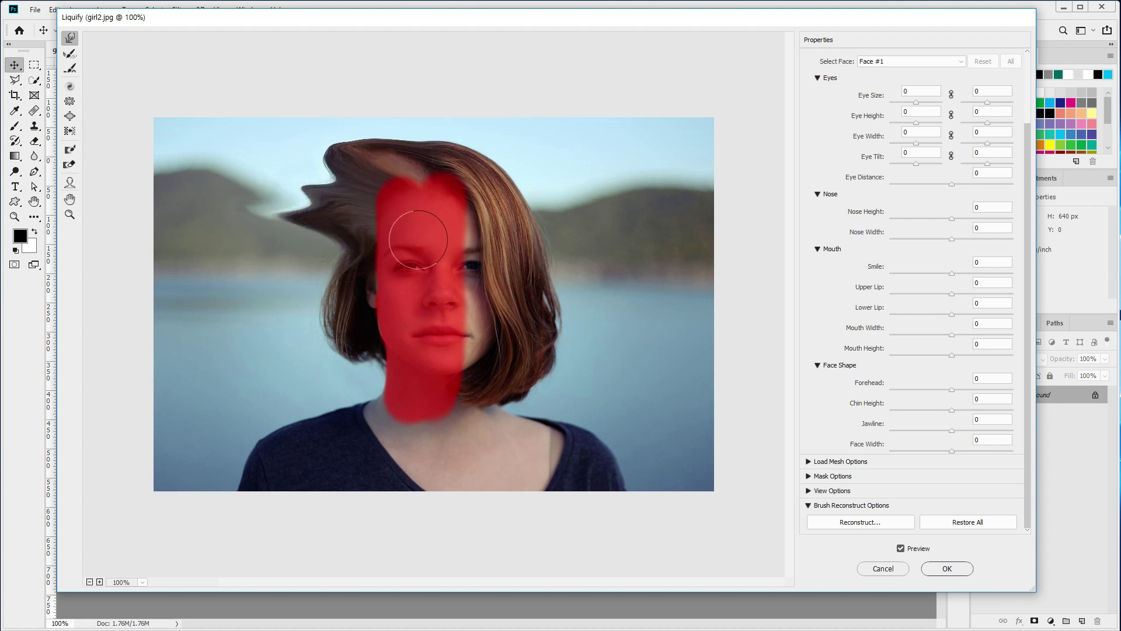
pyautogui.moveTo(418, 240)
pyautogui.mouseDown()
pyautogui.moveTo(283, 247)
pyautogui.moveTo(326, 297)
pyautogui.moveTo(337, 294)
pyautogui.moveTo(285, 235)
pyautogui.moveTo(311, 199)
pyautogui.moveTo(262, 177)
pyautogui.mouseUp()
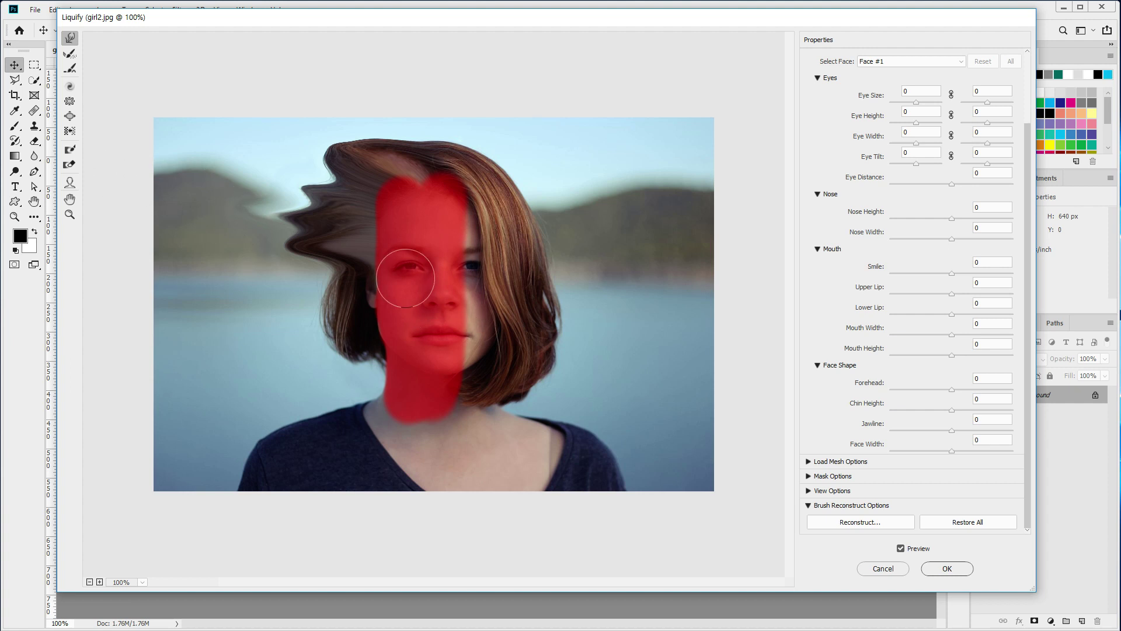
# - Thaw the mask over the forehead and warp the exposed forehead and hairline up to the right with the Forward Warp tool
pyautogui.click(69, 167)
pyautogui.moveTo(381, 170)
pyautogui.mouseDown()
pyautogui.moveTo(372, 210)
pyautogui.moveTo(398, 183)
pyautogui.moveTo(439, 180)
pyautogui.moveTo(454, 192)
pyautogui.moveTo(367, 161)
pyautogui.moveTo(353, 208)
pyautogui.moveTo(387, 190)
pyautogui.moveTo(448, 199)
pyautogui.moveTo(473, 218)
pyautogui.moveTo(376, 188)
pyautogui.mouseUp()
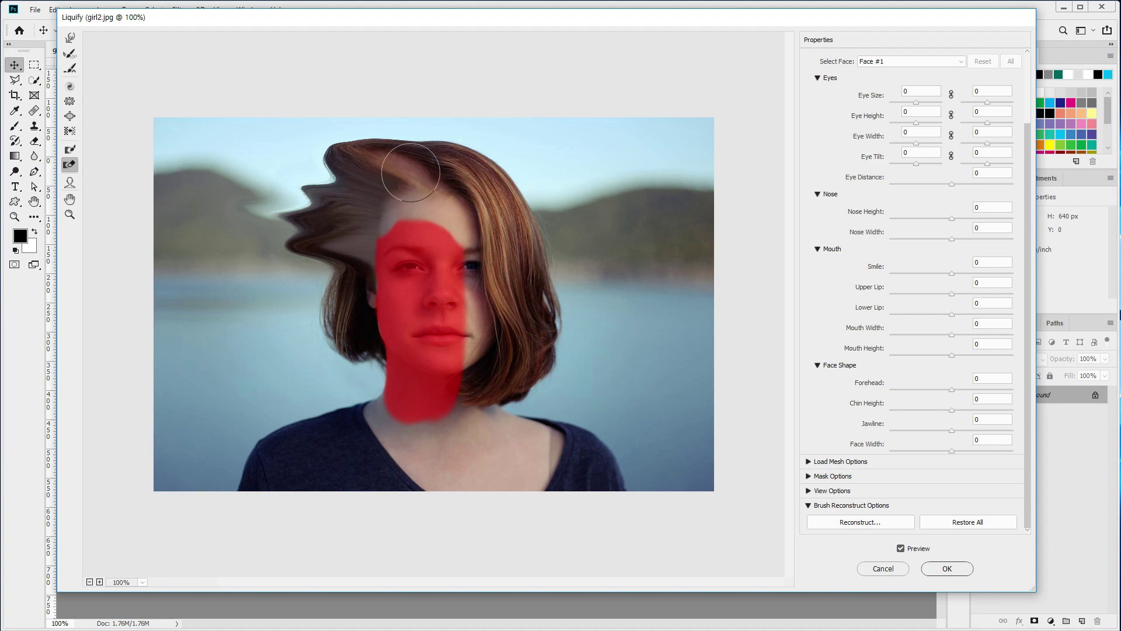
pyautogui.click(70, 38)
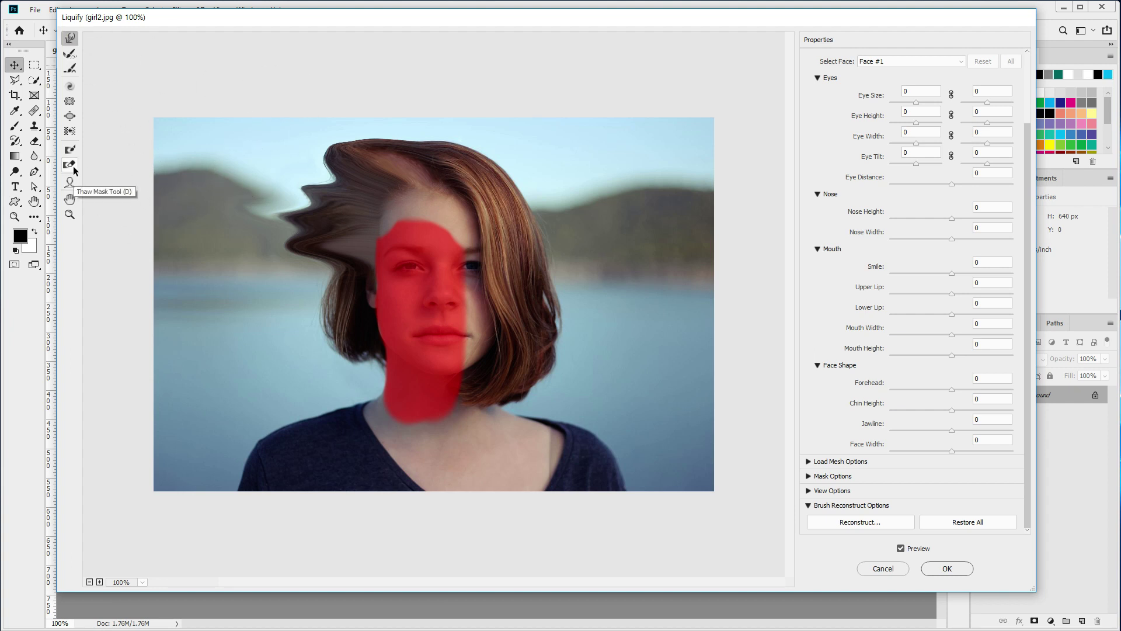
pyautogui.moveTo(412, 196)
pyautogui.mouseDown()
pyautogui.moveTo(374, 154)
pyautogui.moveTo(485, 171)
pyautogui.mouseUp()
pyautogui.moveTo(471, 214); pyautogui.dragTo(500, 196)
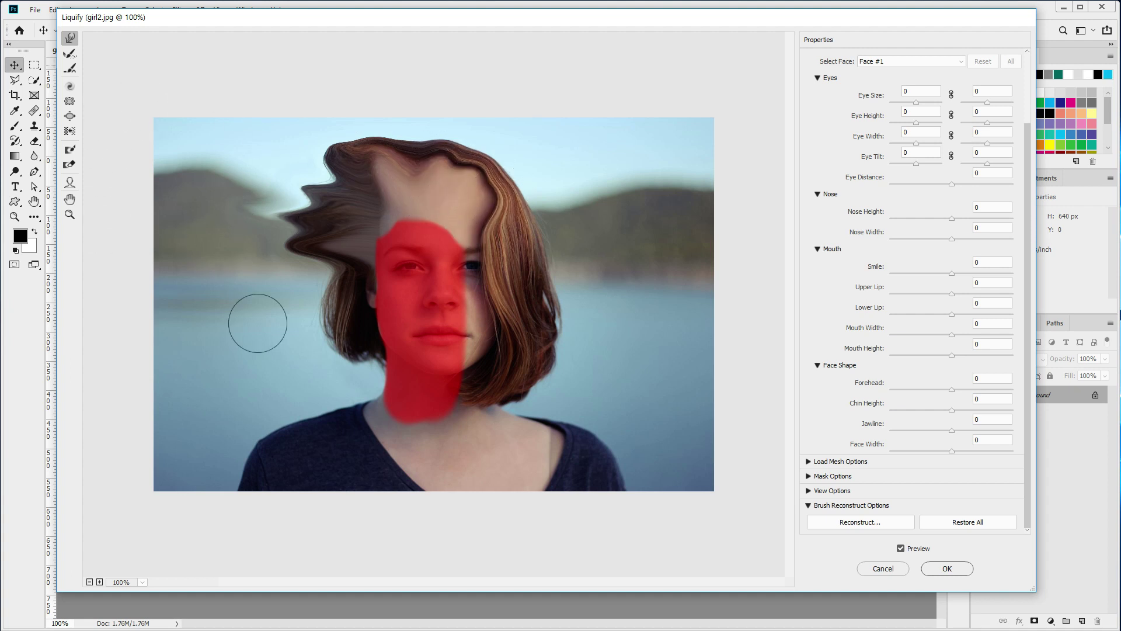
# - Restore the whole image and erase the remaining mask from the face and neck with the Thaw Mask tool
pyautogui.click(964, 523)
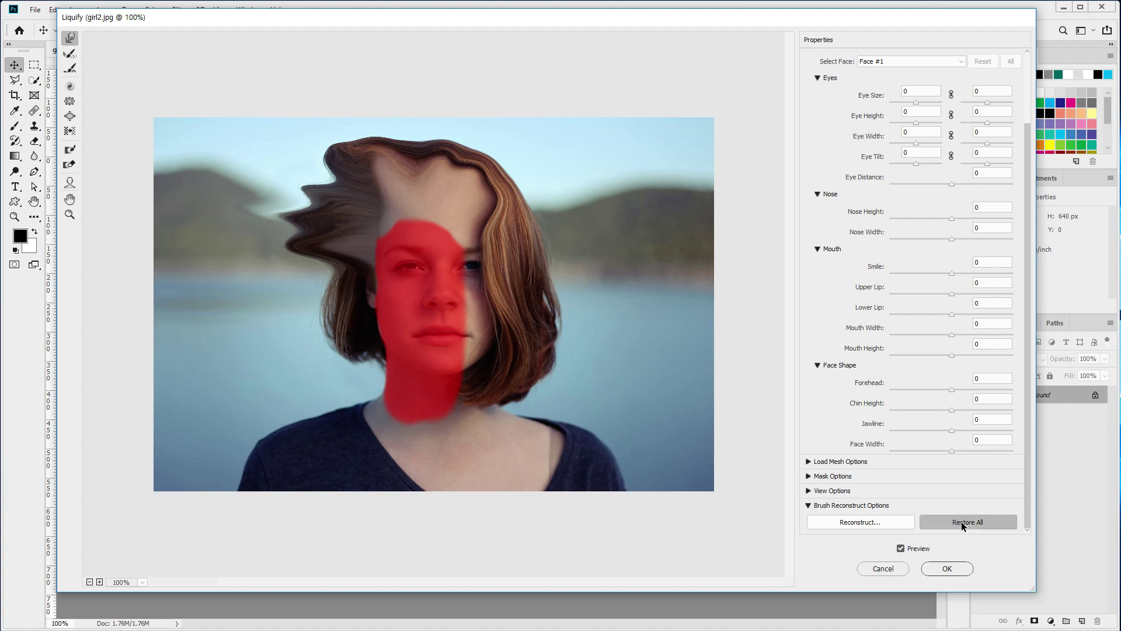
pyautogui.click(69, 164)
pyautogui.moveTo(383, 222)
pyautogui.mouseDown()
pyautogui.moveTo(388, 430)
pyautogui.moveTo(418, 176)
pyautogui.moveTo(441, 269)
pyautogui.moveTo(403, 385)
pyautogui.mouseUp()
pyautogui.moveTo(472, 425)
pyautogui.mouseDown()
pyautogui.moveTo(468, 272)
pyautogui.moveTo(421, 244)
pyautogui.moveTo(447, 173)
pyautogui.moveTo(429, 250)
pyautogui.mouseUp()
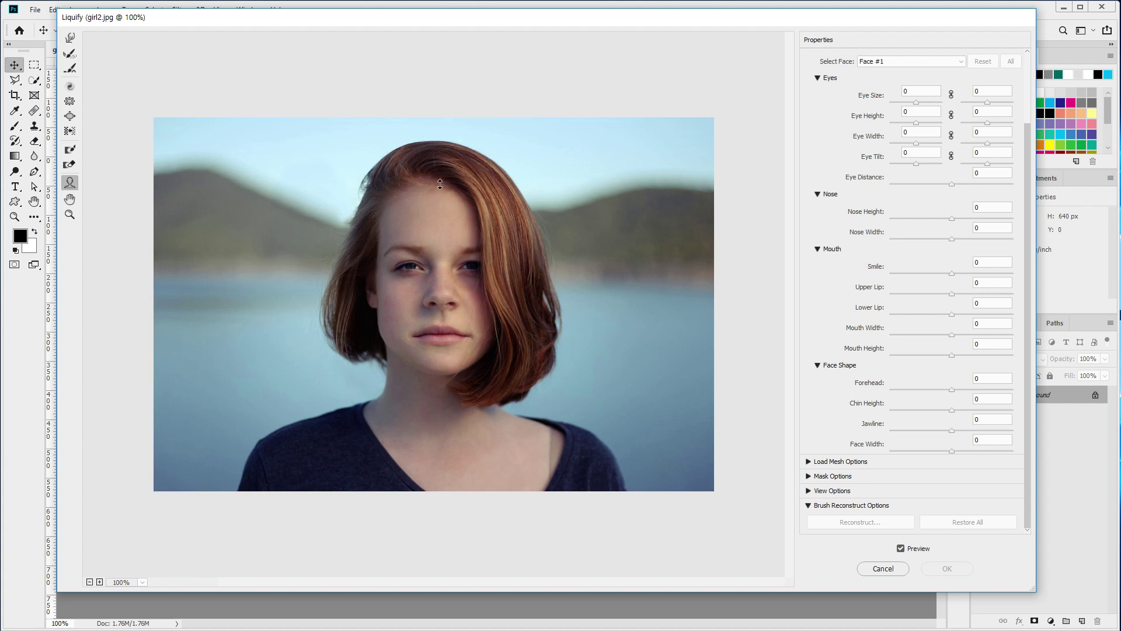
# - Reshape the face outline with the Face tool to Forehead -100, Chin Height -100 and Jawline -100
pyautogui.moveTo(439, 184); pyautogui.dragTo(439, 219)
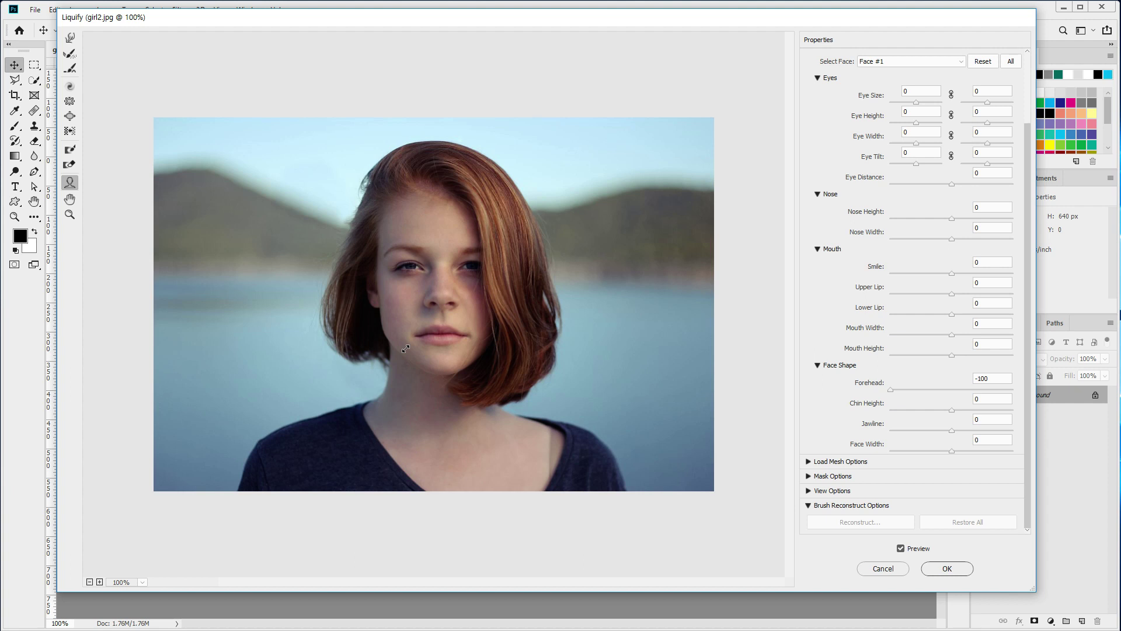
pyautogui.moveTo(406, 349); pyautogui.dragTo(440, 396)
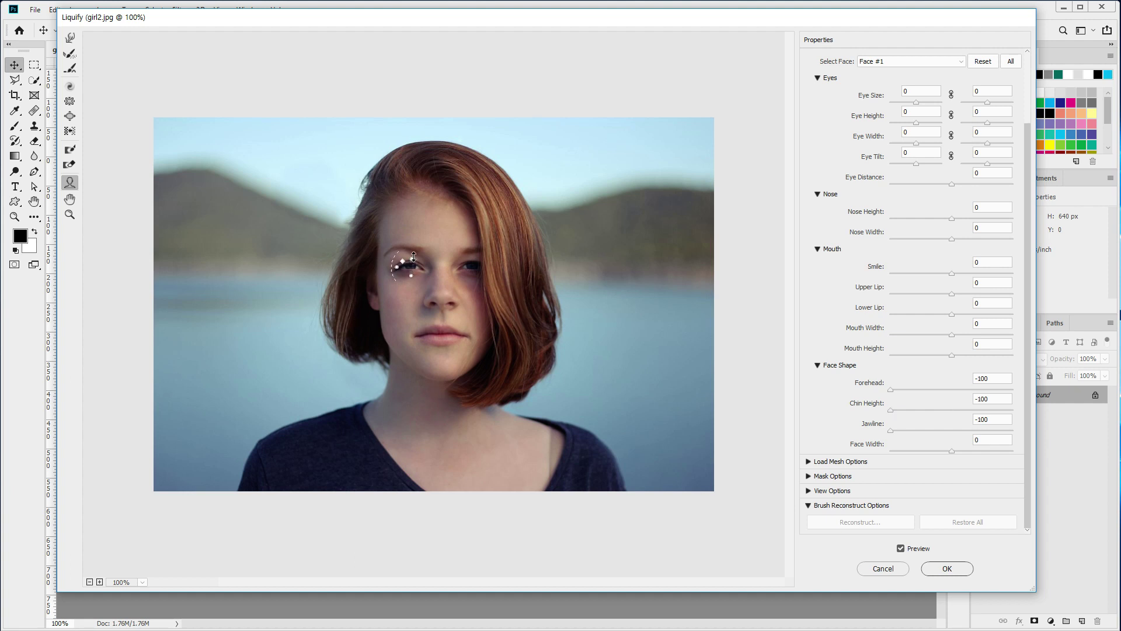
# - Enlarge the left-hand eye to size 47, height 46 and width 100, and the right-hand eye to size 69
pyautogui.moveTo(413, 254); pyautogui.dragTo(391, 270)
pyautogui.moveTo(476, 261)
pyautogui.moveTo(477, 263); pyautogui.dragTo(483, 257)
# - Adjust the nose to height -100 and width -35, and the upper lip to -40
pyautogui.moveTo(480, 350)
pyautogui.moveTo(446, 307)
pyautogui.moveTo(478, 307); pyautogui.dragTo(494, 307)
pyautogui.moveTo(448, 307); pyautogui.dragTo(438, 332)
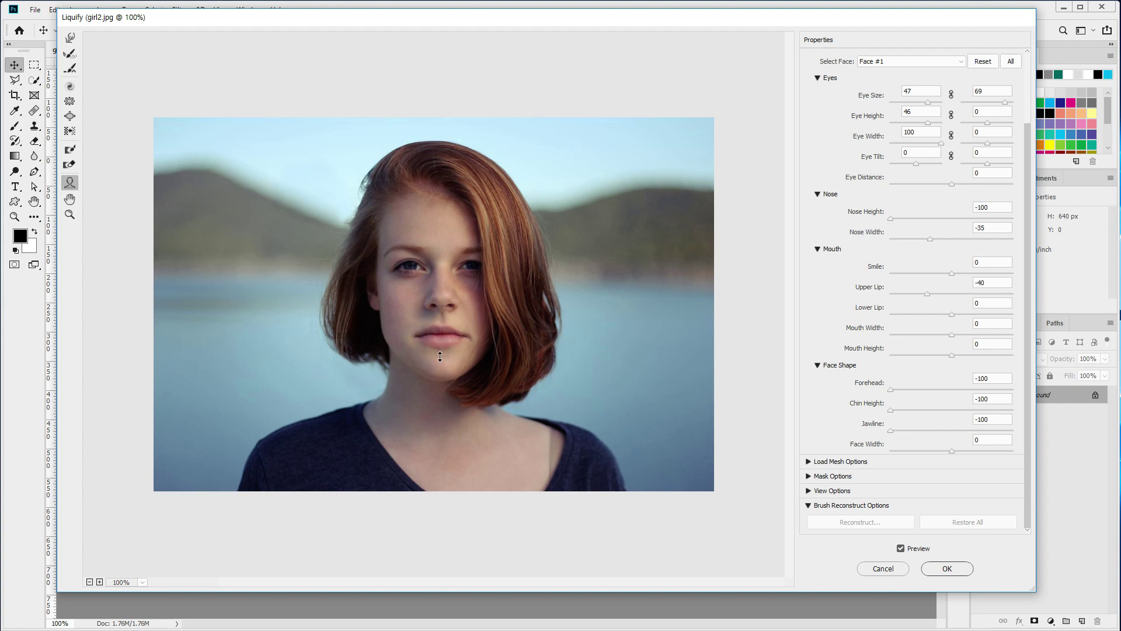
# - Reshape the mouth to Smile 99, Lower Lip 87 and Mouth Width -100, and reset all adjustments of Face #1
pyautogui.moveTo(441, 356); pyautogui.dragTo(440, 359)
pyautogui.moveTo(437, 340); pyautogui.dragTo(423, 338)
pyautogui.moveTo(441, 345); pyautogui.dragTo(443, 331)
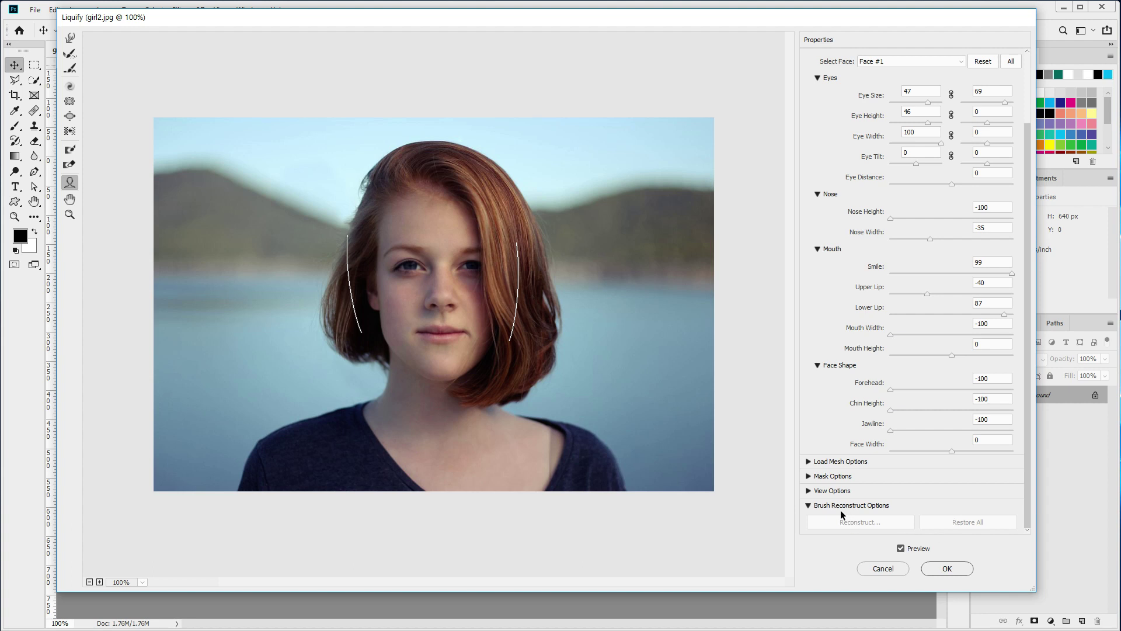
pyautogui.scroll(3, 835, 165)
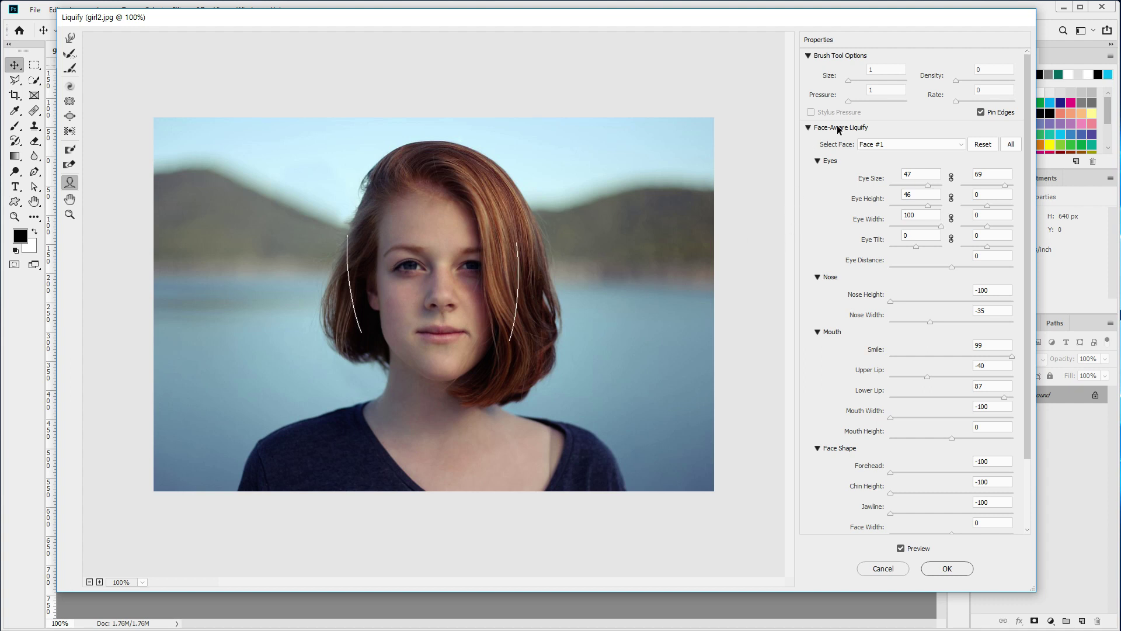
pyautogui.click(983, 144)
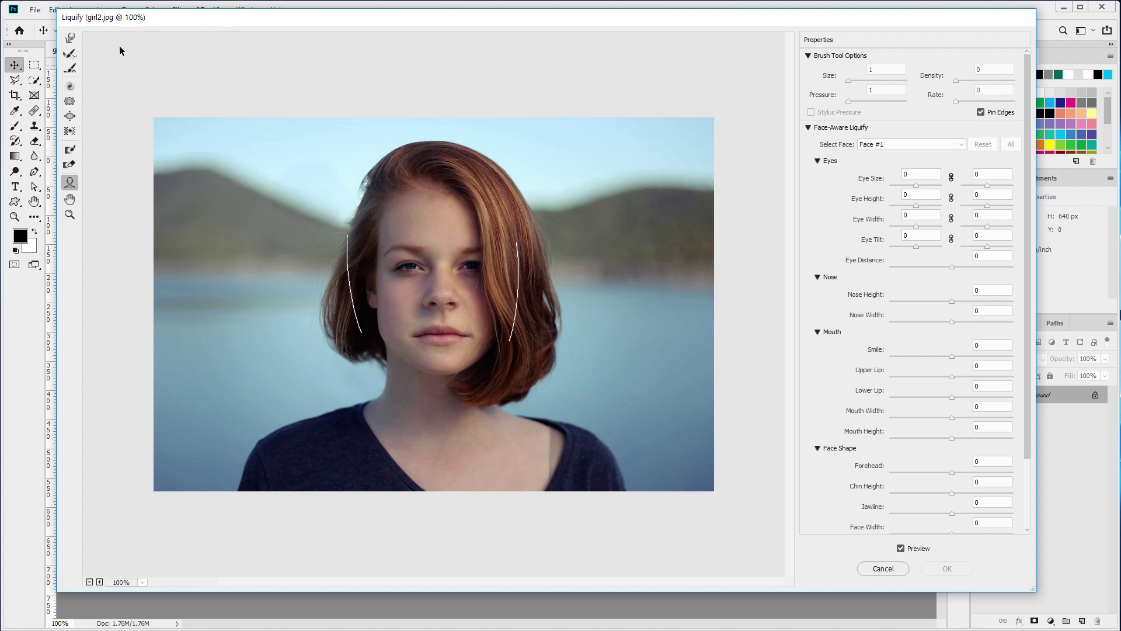
# - Enlarge the eye on the left side of the face with the Bloat tool at brush size 80
pyautogui.click(68, 116)
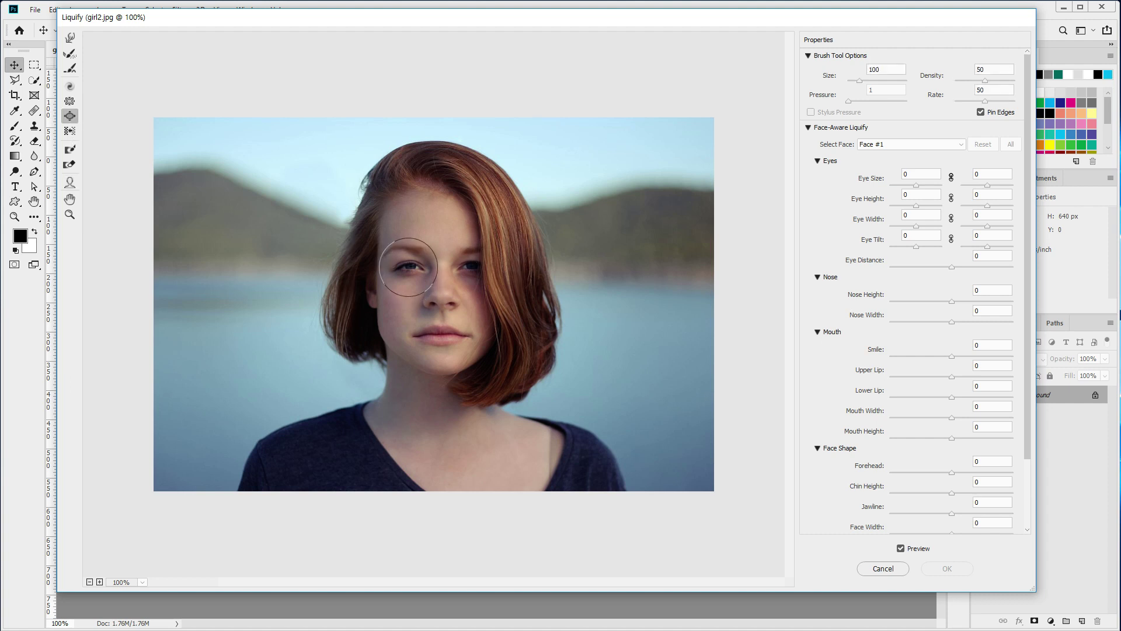
pyautogui.doubleClick(886, 69)
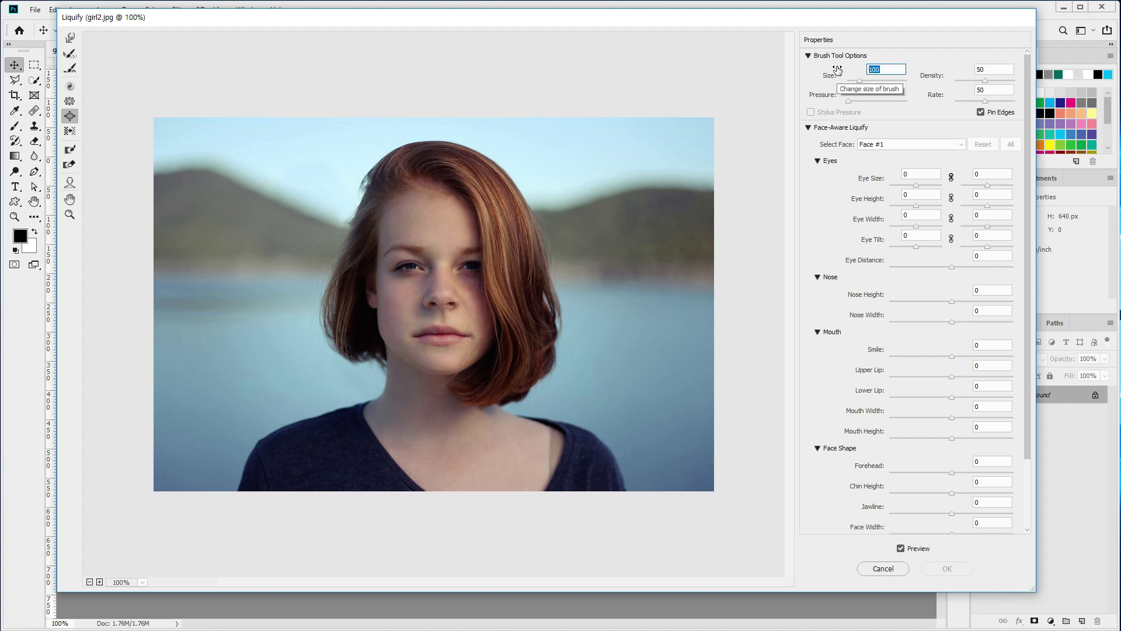
pyautogui.write('80')
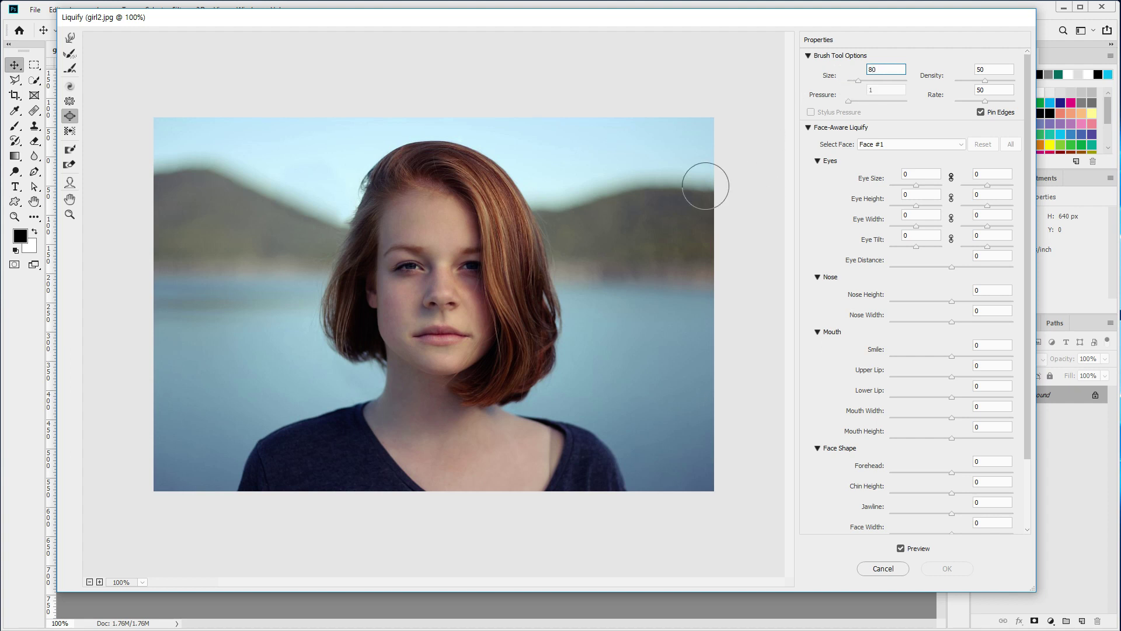
pyautogui.click(408, 268)
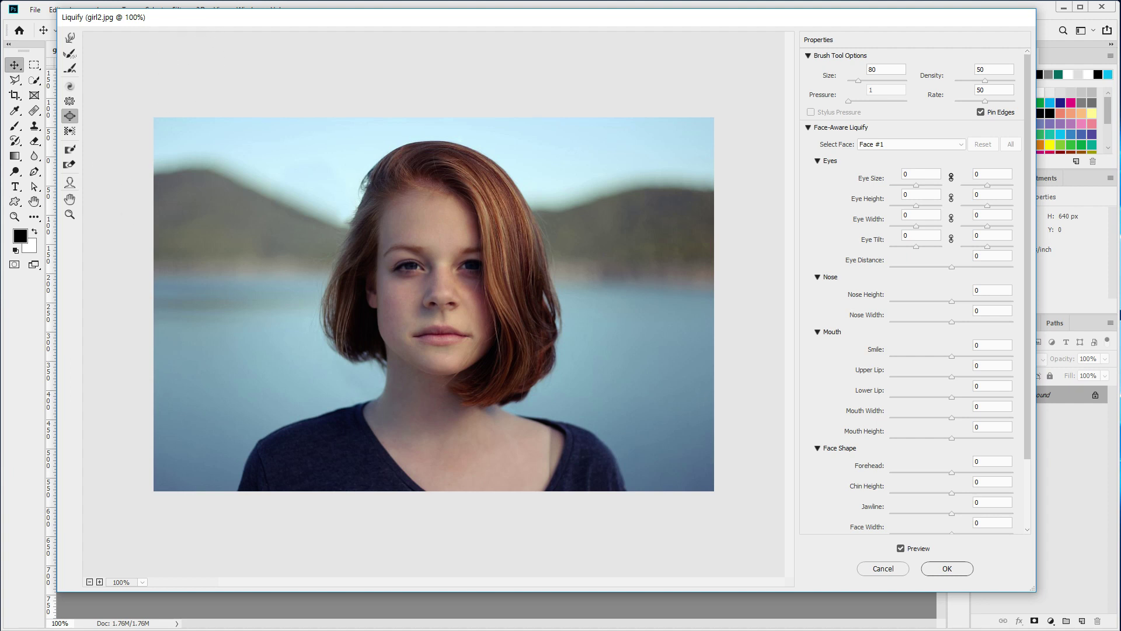
# - Pull the outer corner of the eye on the left side of the face slightly outward with Forward Warp at brush size 20
pyautogui.click(70, 214)
pyautogui.moveTo(363, 225); pyautogui.dragTo(447, 300)
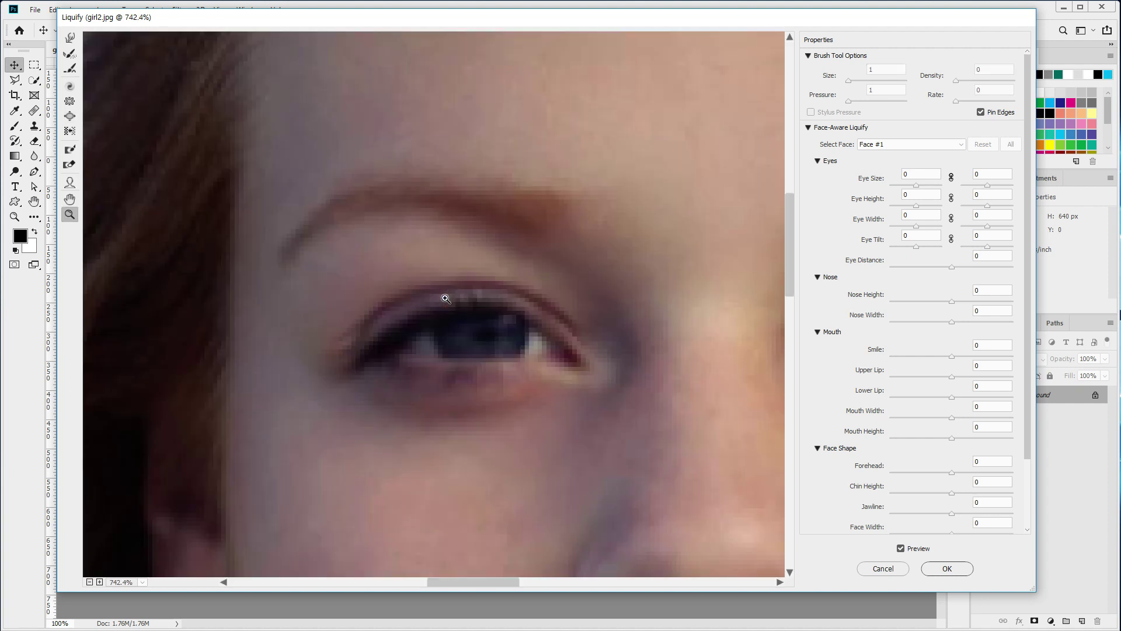
pyautogui.keyDown('alt'); pyautogui.click(493, 378); pyautogui.keyUp('alt')
pyautogui.keyDown('alt'); pyautogui.click(444, 317); pyautogui.keyUp('alt')
pyautogui.keyDown('alt'); pyautogui.click(488, 328); pyautogui.keyUp('alt')
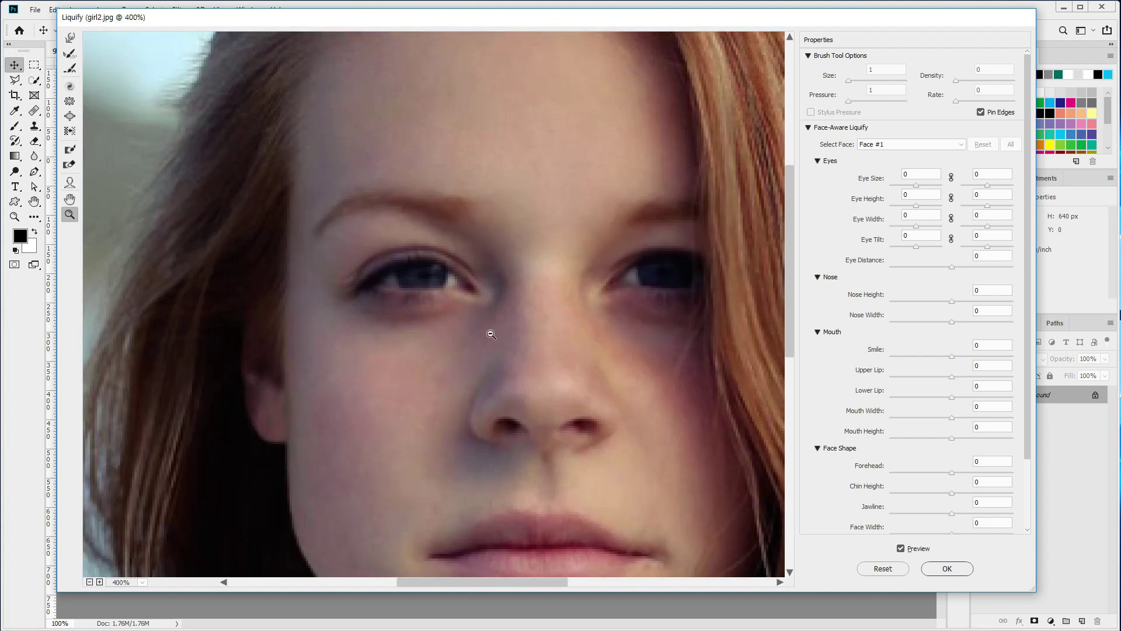
pyautogui.keyDown('alt'); pyautogui.click(432, 318); pyautogui.keyUp('alt')
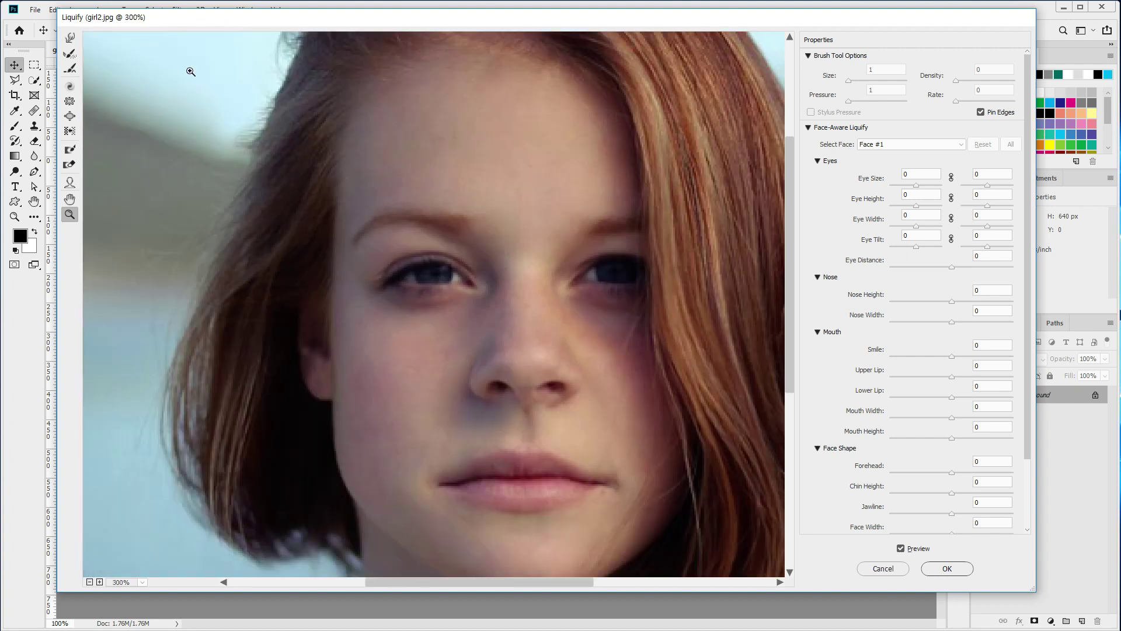
pyautogui.click(70, 38)
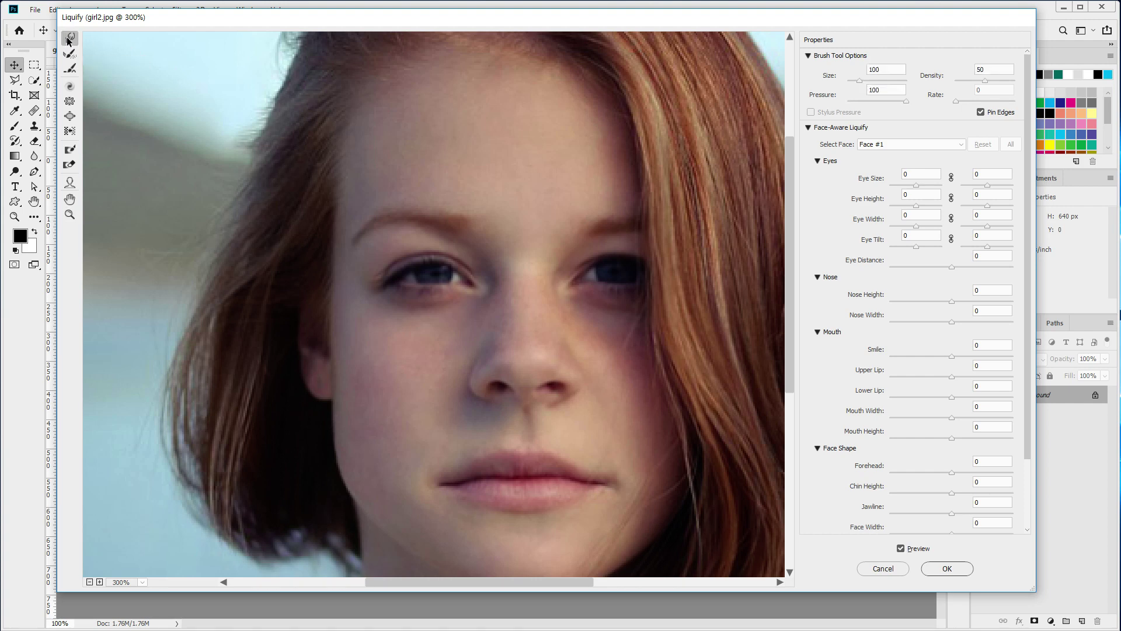
pyautogui.doubleClick(885, 68)
pyautogui.write('30')
pyautogui.moveTo(882, 70); pyautogui.dragTo(832, 77)
pyautogui.write('20')
pyautogui.moveTo(378, 286); pyautogui.dragTo(374, 286)
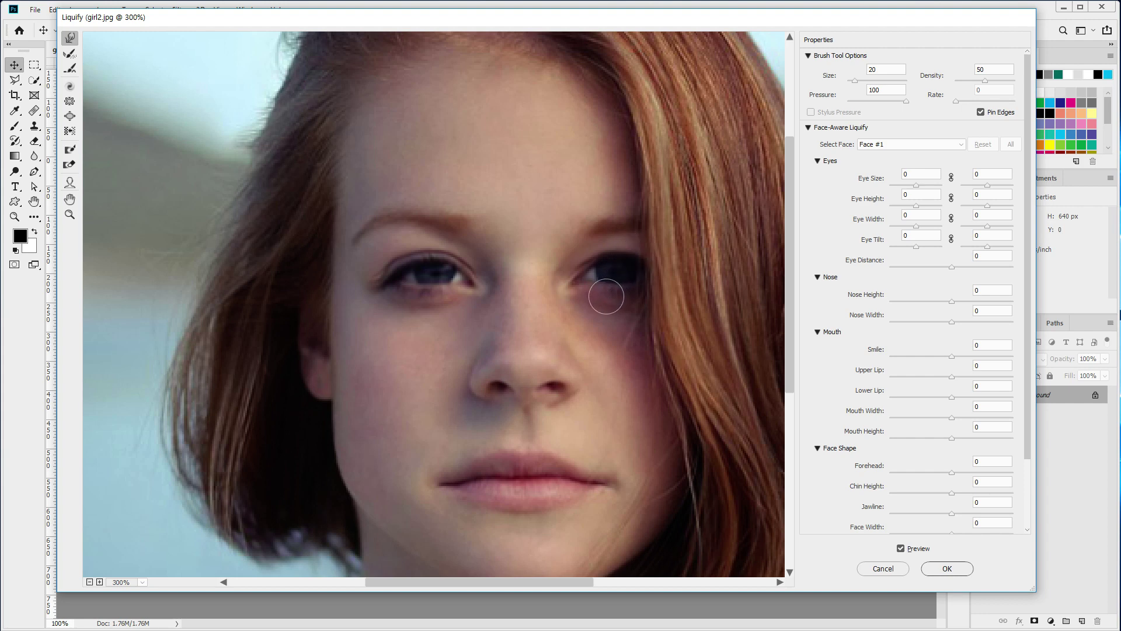
# - Reshape the lower face with the Face tool by adjusting the Jawline to -100
pyautogui.doubleClick(69, 214)
pyautogui.click(67, 183)
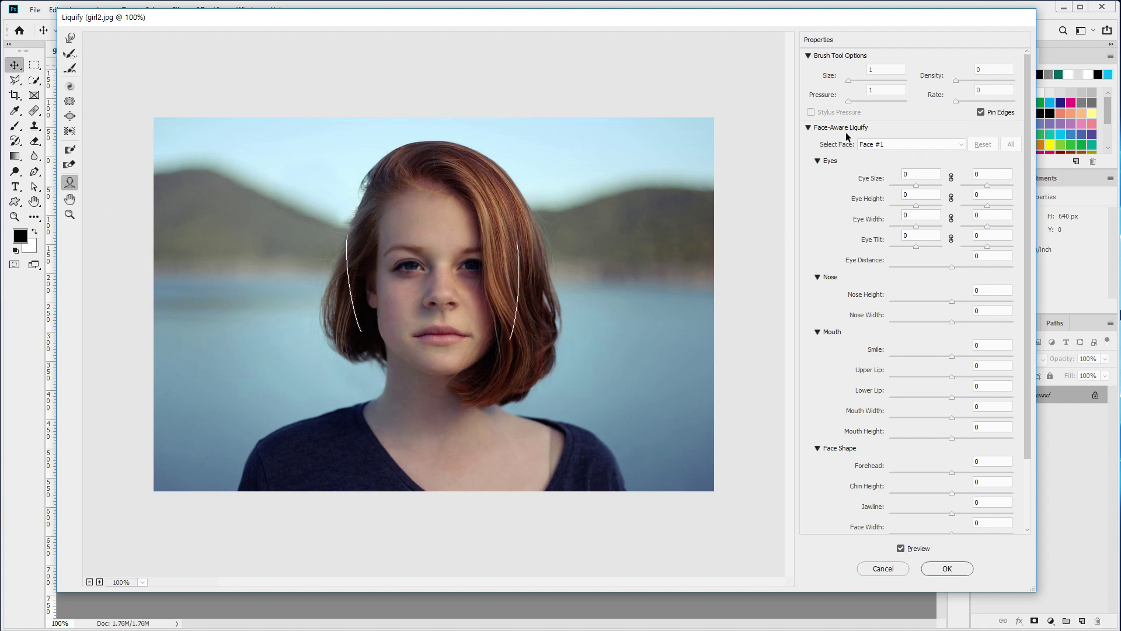
pyautogui.moveTo(405, 334)
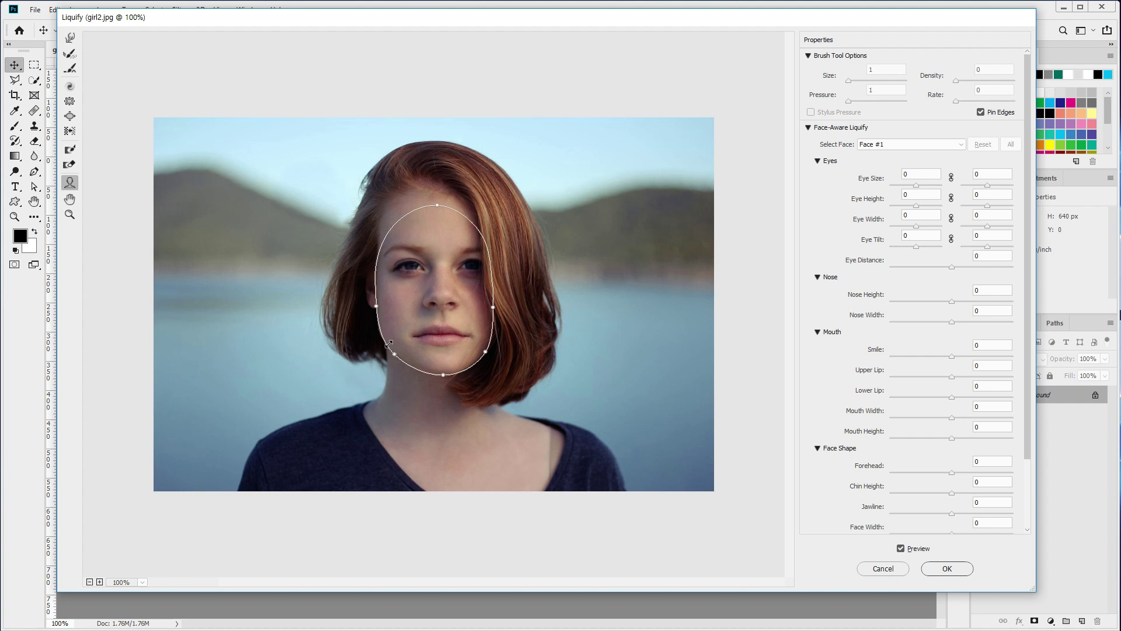
pyautogui.moveTo(405, 334); pyautogui.dragTo(401, 351)
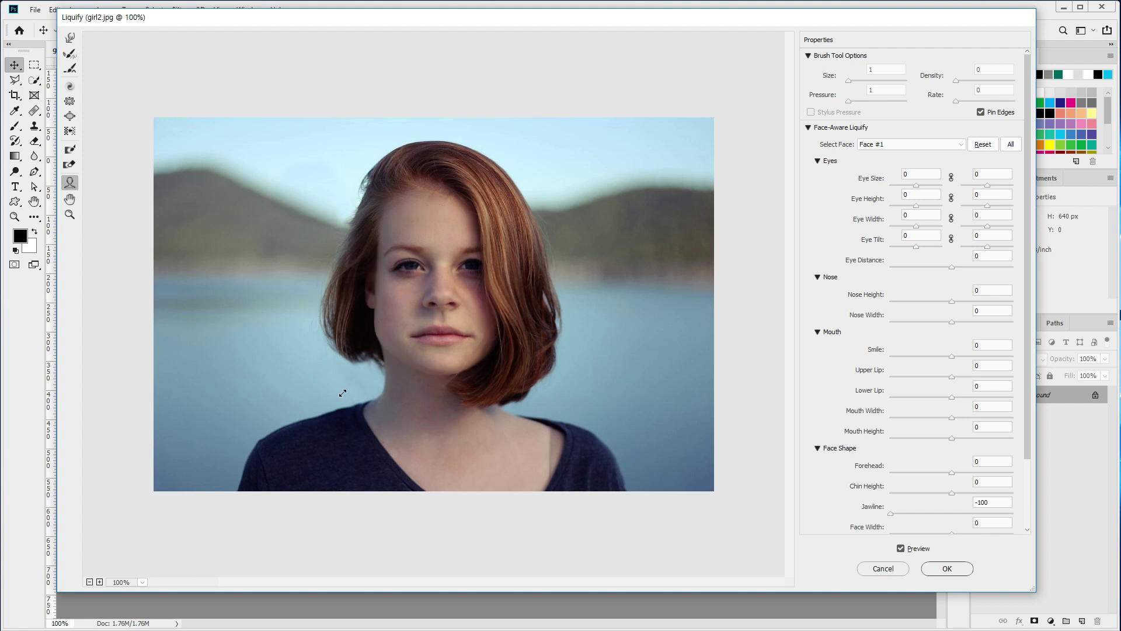
pyautogui.moveTo(381, 379); pyautogui.dragTo(439, 245)
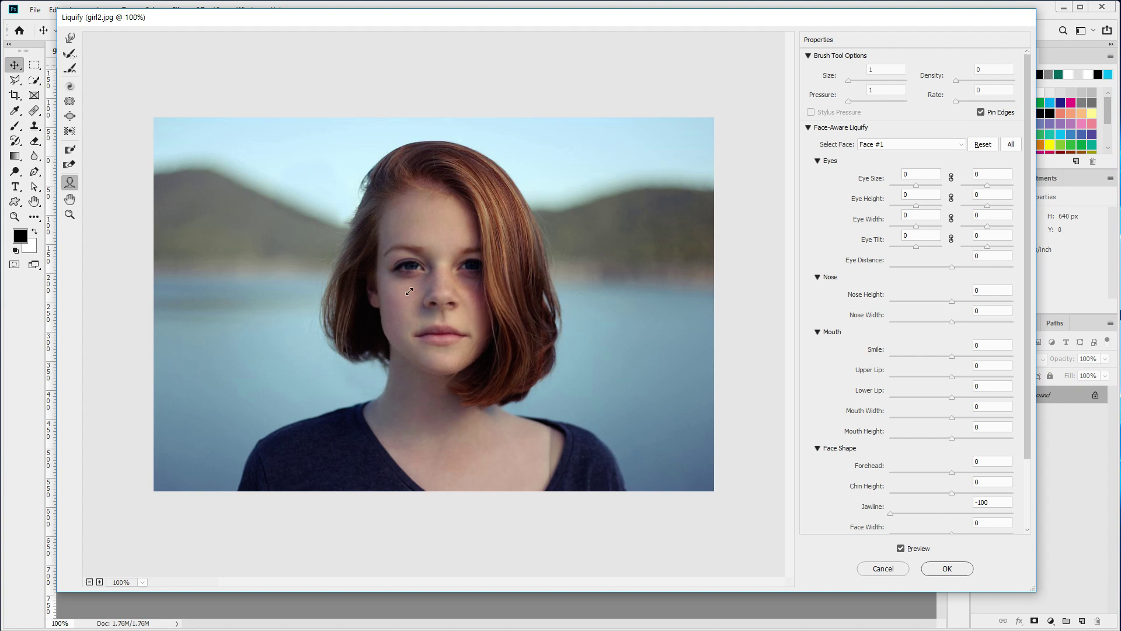
# - Nudge the jaw edge beside the hair on the left side of the face slightly inward with Forward Warp at brush size 100
pyautogui.moveTo(410, 291); pyautogui.dragTo(401, 331)
pyautogui.click(69, 38)
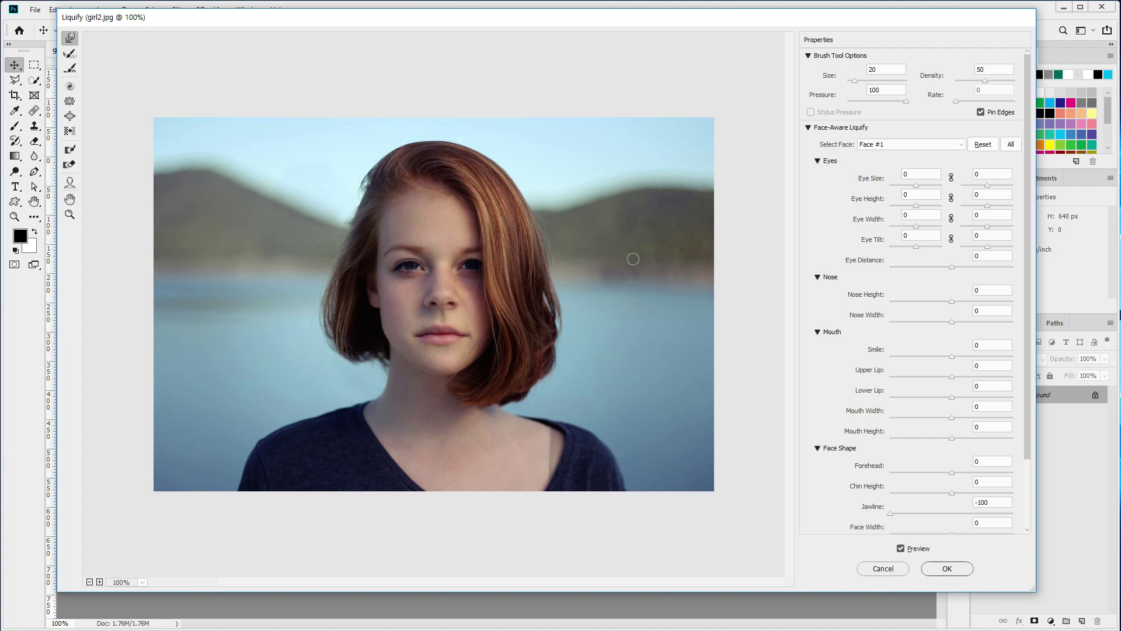
pyautogui.click(883, 72)
pyautogui.moveTo(375, 338); pyautogui.dragTo(380, 338)
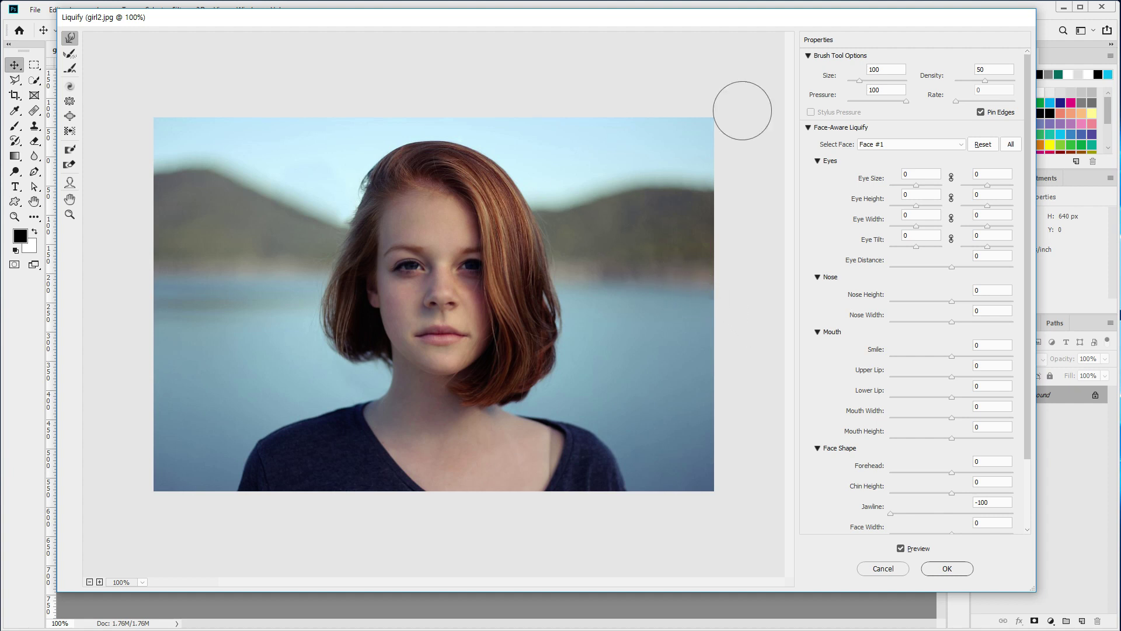
pyautogui.click(888, 70)
pyautogui.doubleClick(877, 69)
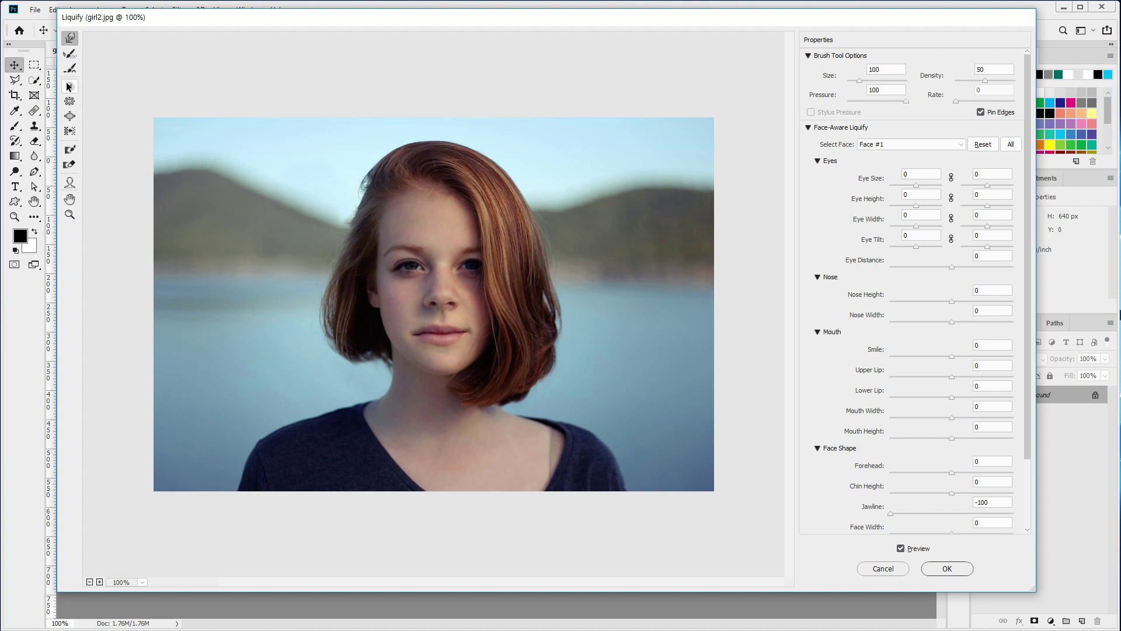
# - Apply the Reconstruct tool at brush size 50 to the mouth corner on the left side of the face
pyautogui.click(69, 53)
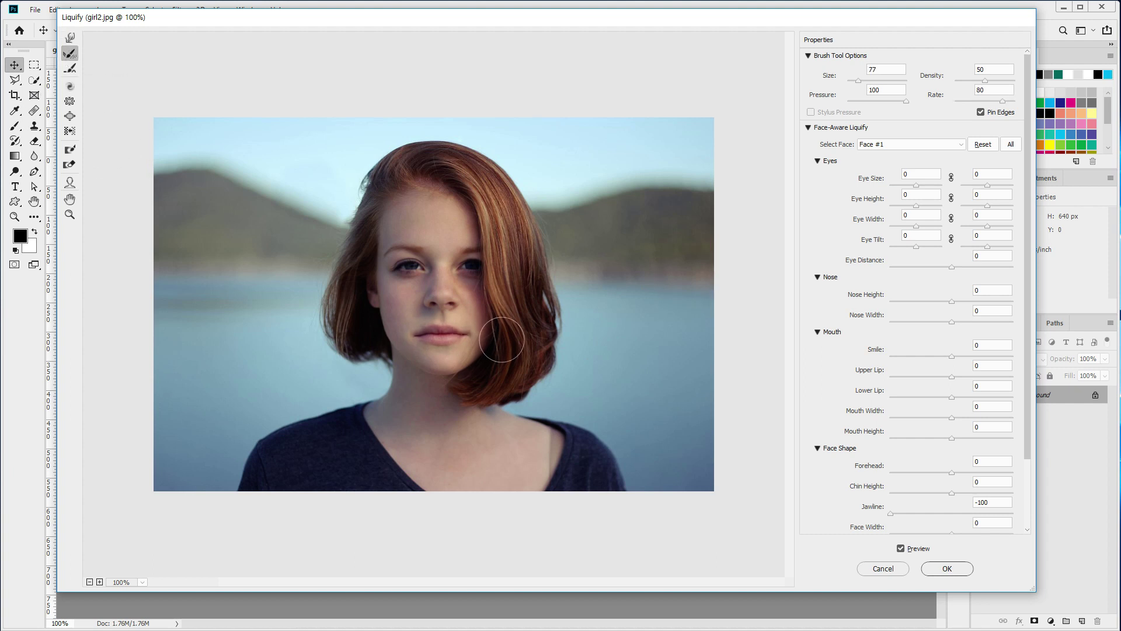
pyautogui.click(834, 70)
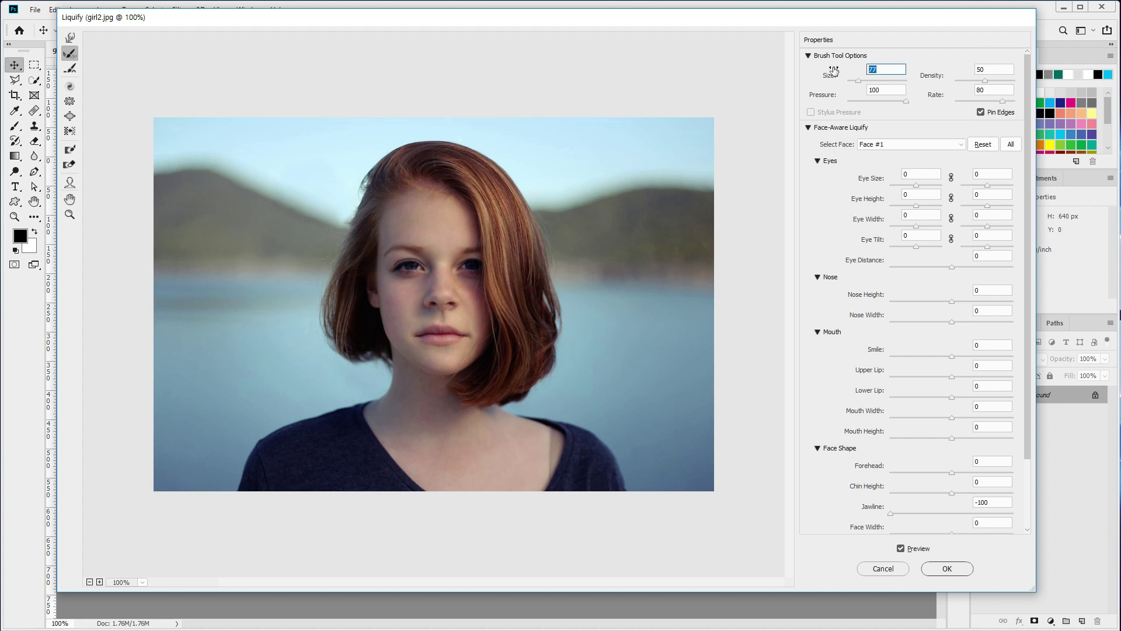
pyautogui.write('50')
pyautogui.click(419, 336)
# - Pull the mouth corner on the left side of the face slightly up and outward with Forward Warp at brush size 70
pyautogui.click(69, 38)
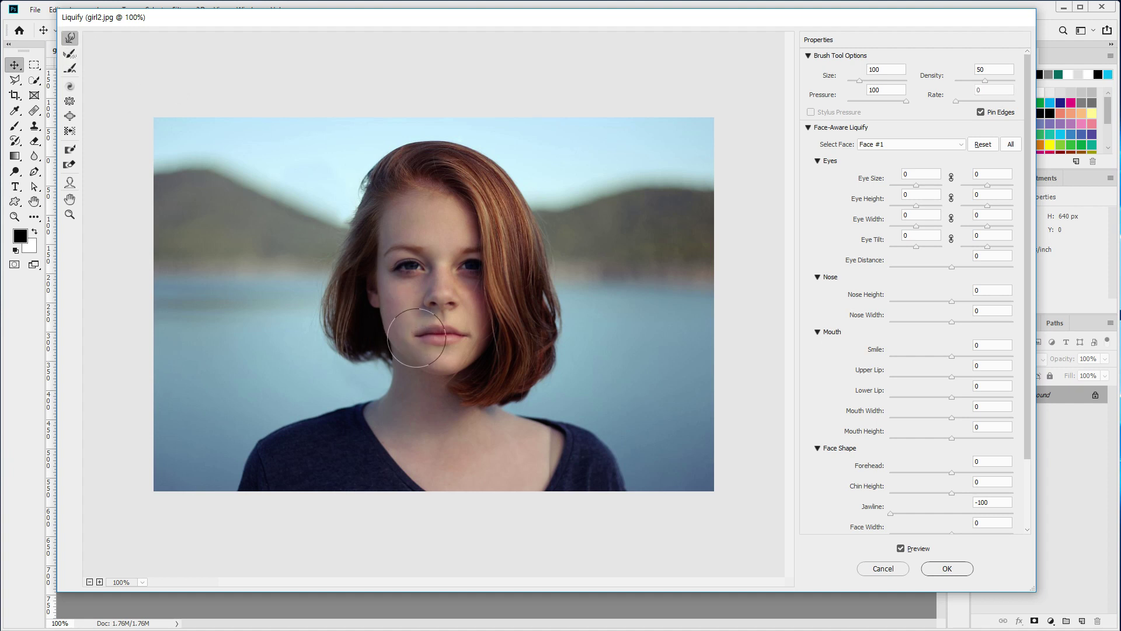
pyautogui.doubleClick(889, 70)
pyautogui.write('50')
pyautogui.click(832, 69)
pyautogui.moveTo(424, 338); pyautogui.dragTo(412, 330)
# - Try to push the tip of the nose slightly down with Forward Warp at brush size 50
pyautogui.moveTo(882, 70); pyautogui.dragTo(841, 67)
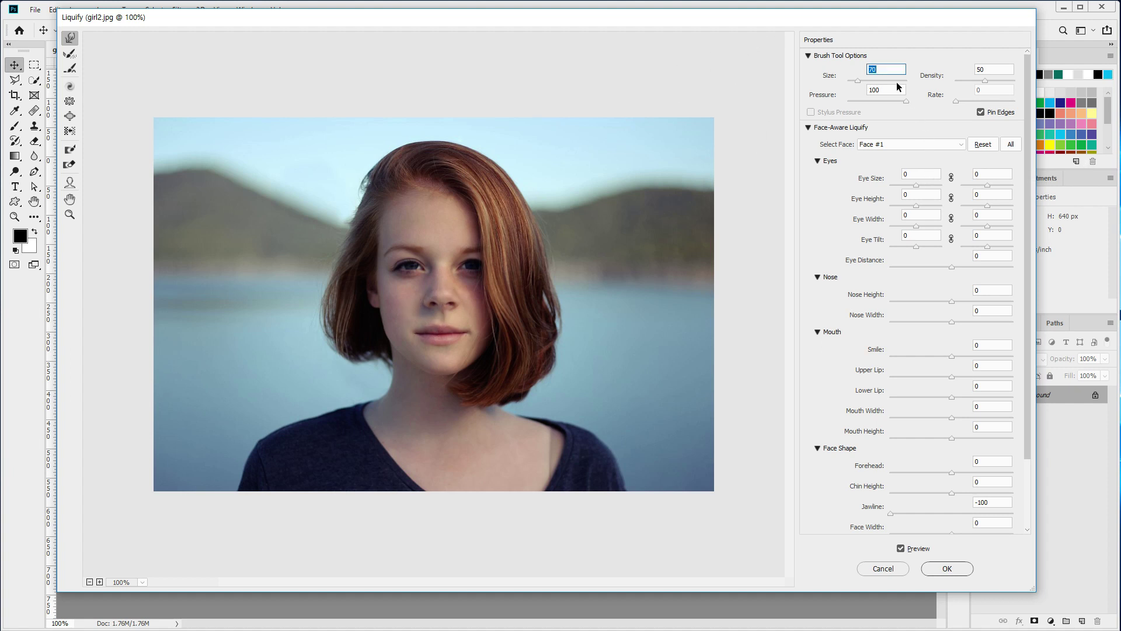
pyautogui.write('50')
pyautogui.moveTo(442, 300); pyautogui.dragTo(443, 303)
pyautogui.hotkey('ctrl', 'z')
# - Nudge the nose tip down with Forward Warp at brush size 70, and adjust Nose Height to -61 with the Face tool
pyautogui.moveTo(884, 70); pyautogui.dragTo(814, 81)
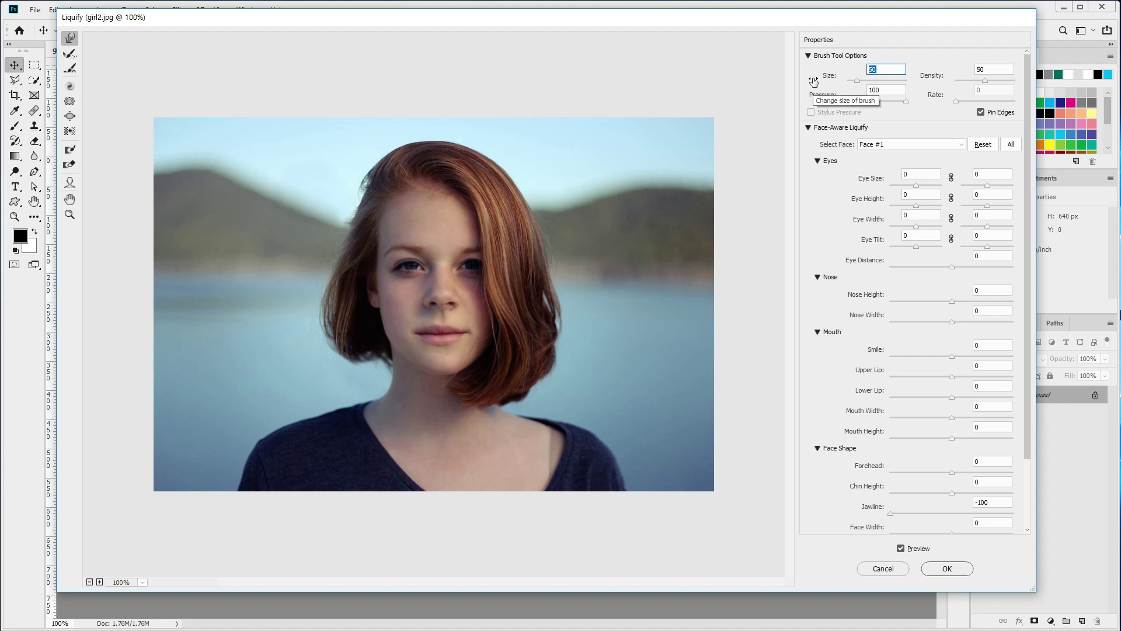
pyautogui.write('10')
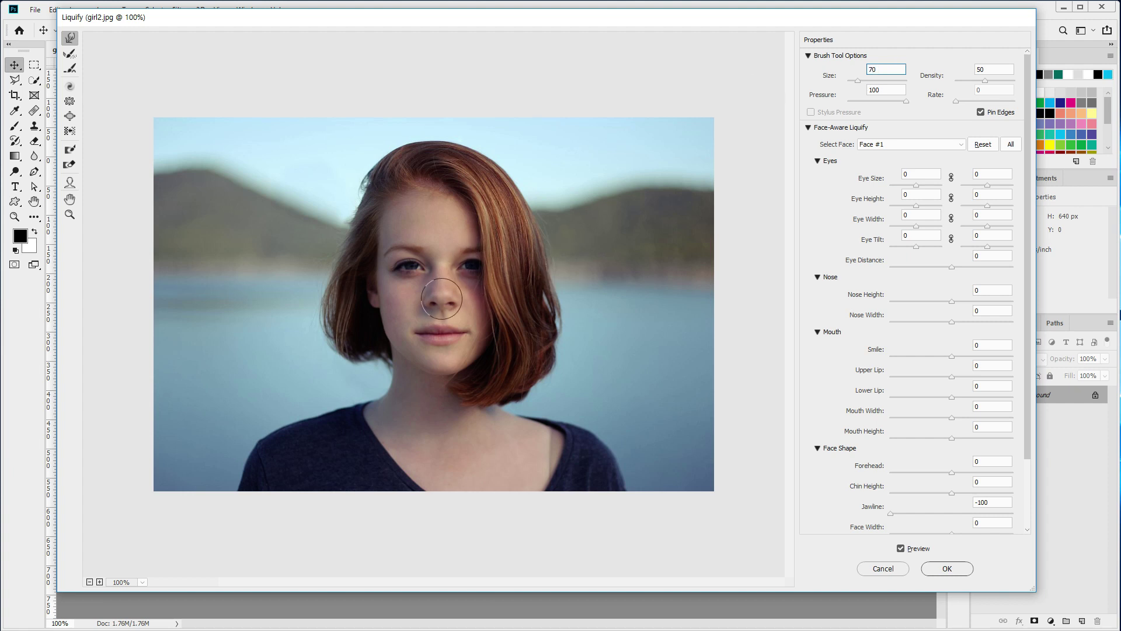
pyautogui.moveTo(443, 298); pyautogui.dragTo(443, 302)
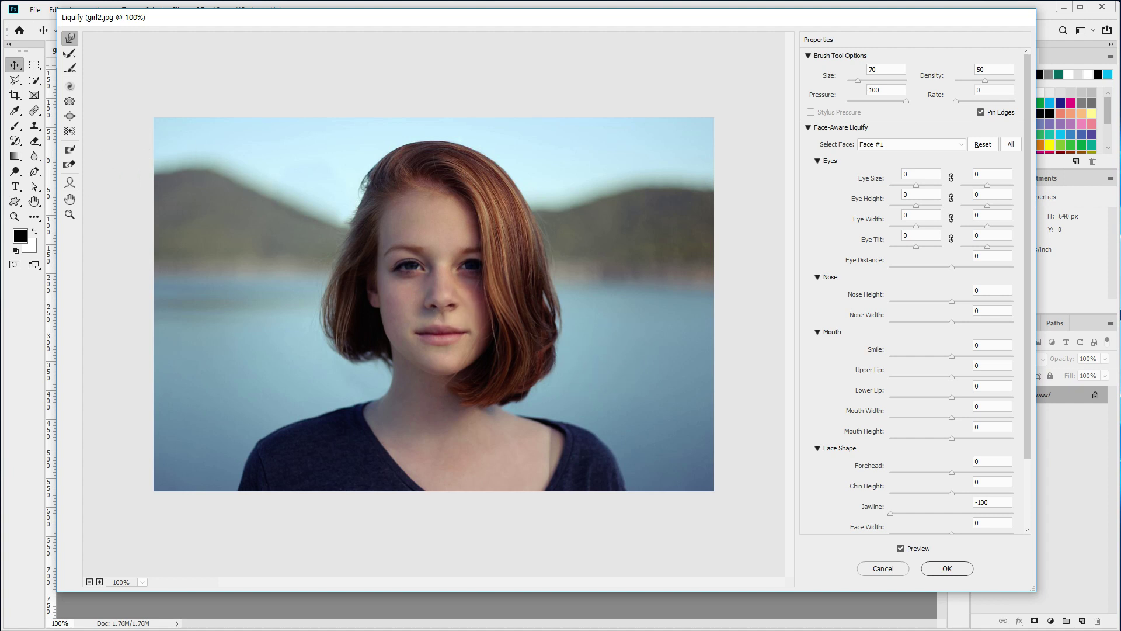
pyautogui.click(69, 182)
pyautogui.moveTo(442, 313); pyautogui.dragTo(441, 321)
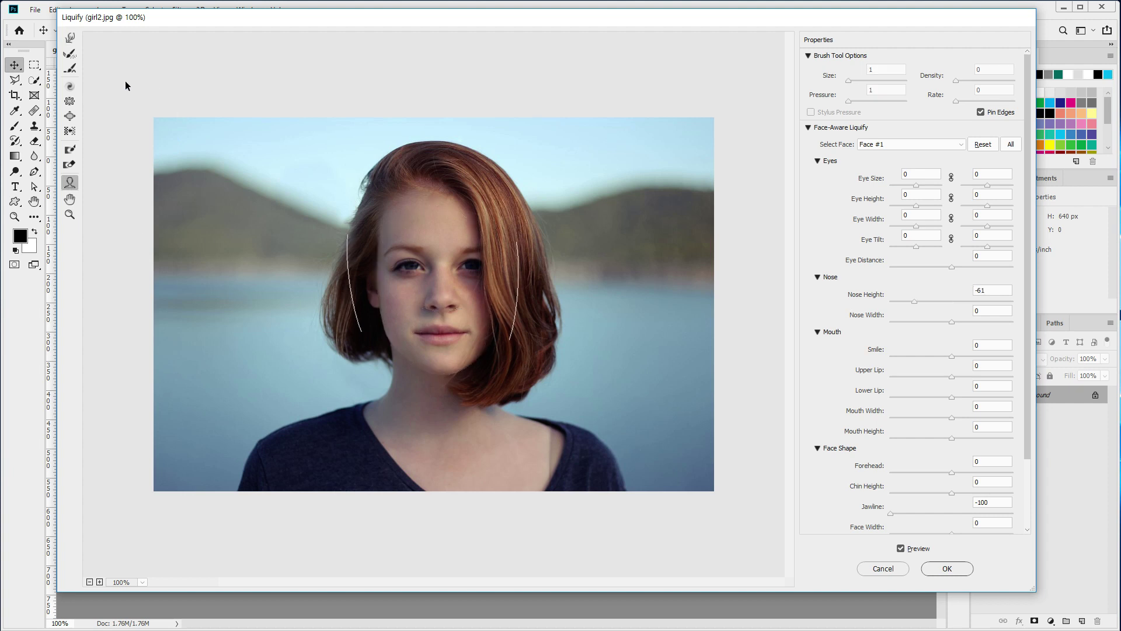
# - Reshape the hairline above the forehead with Forward Warp at brush size 70 and apply the Liquify filter
pyautogui.click(70, 40)
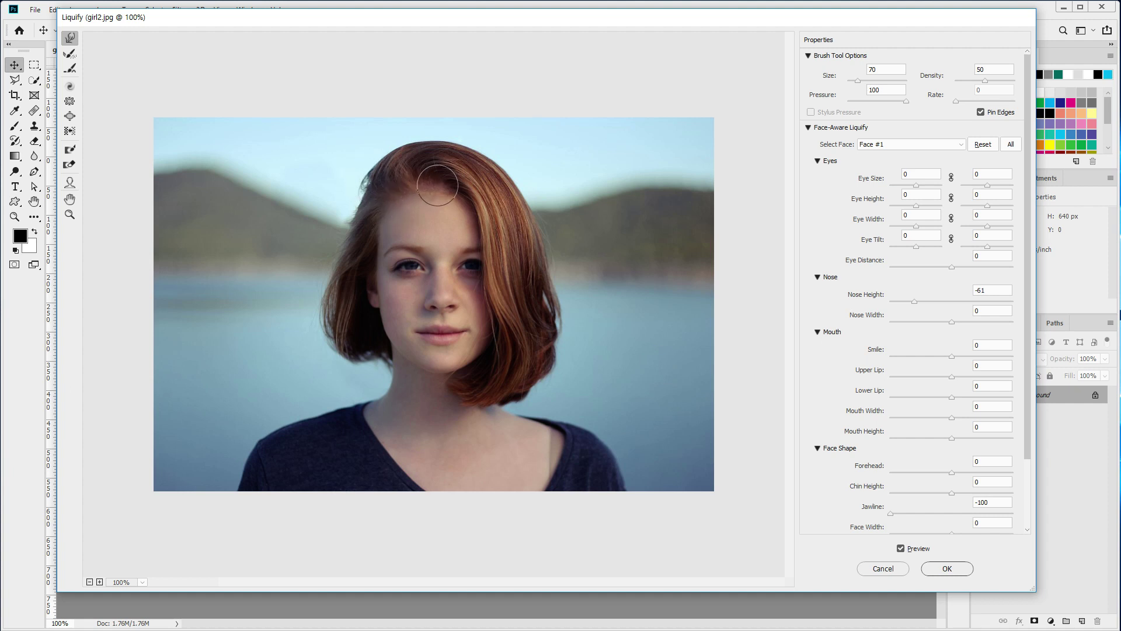
pyautogui.moveTo(438, 186); pyautogui.dragTo(470, 206)
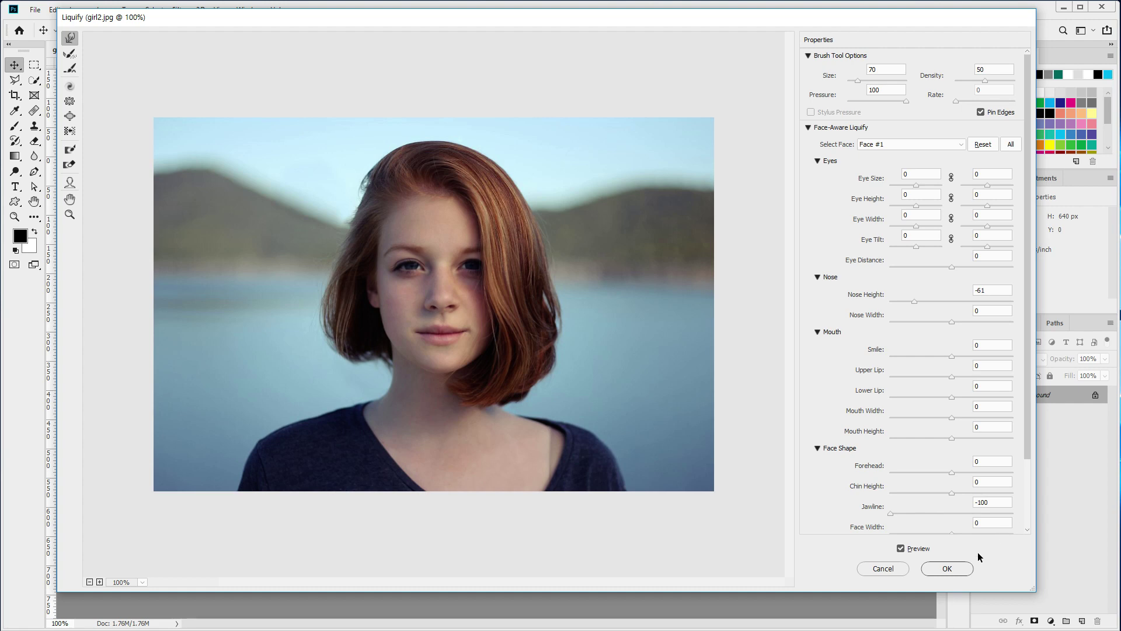
pyautogui.click(946, 568)
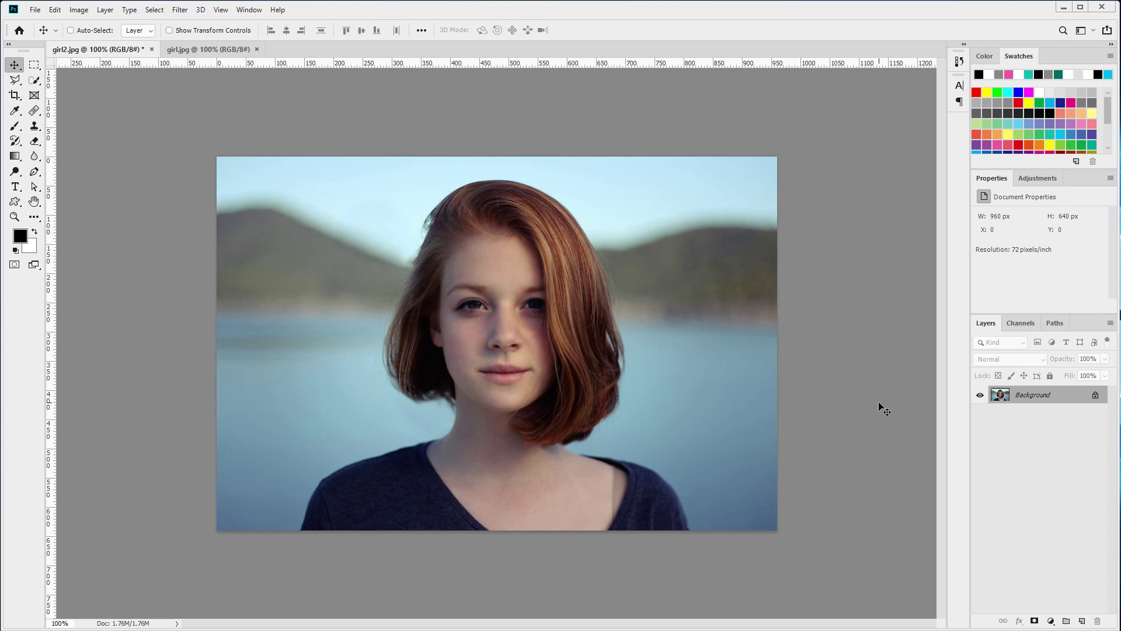
# - Compare the portrait before and after by undoing and redoing the Liquify filter
pyautogui.hotkey('ctrl', 'z')
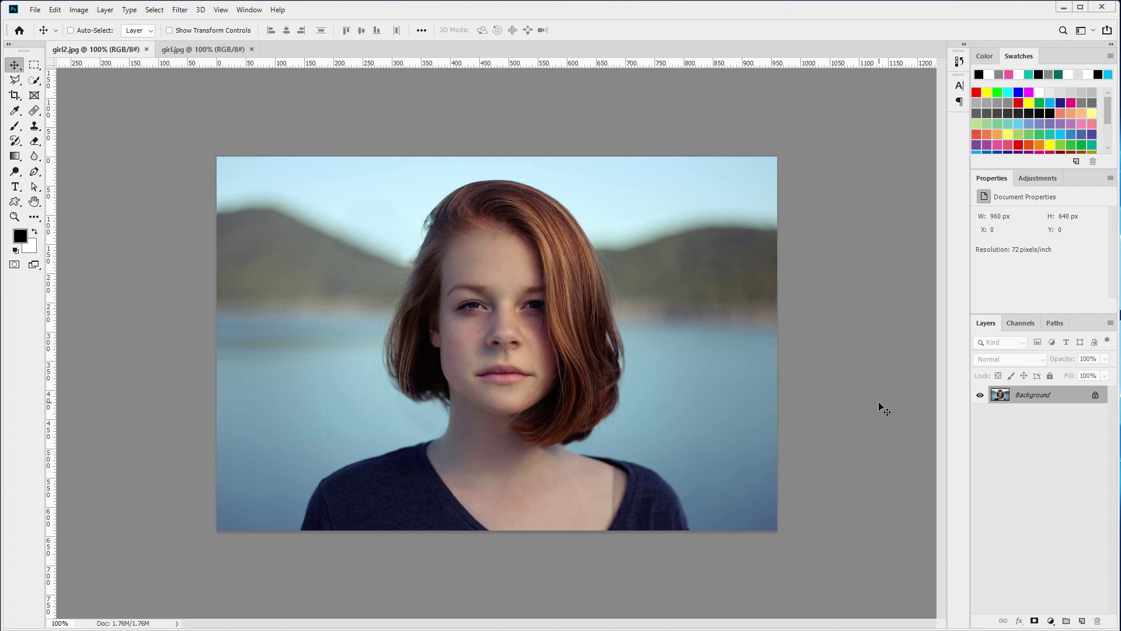
pyautogui.hotkey('ctrl', 'shift', 'z')
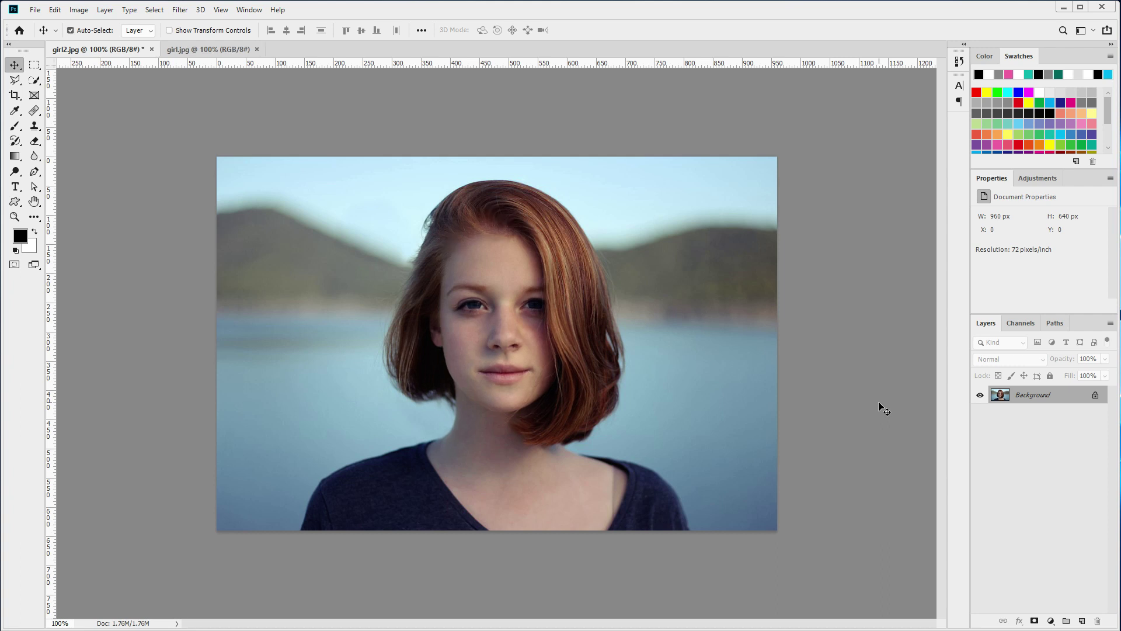